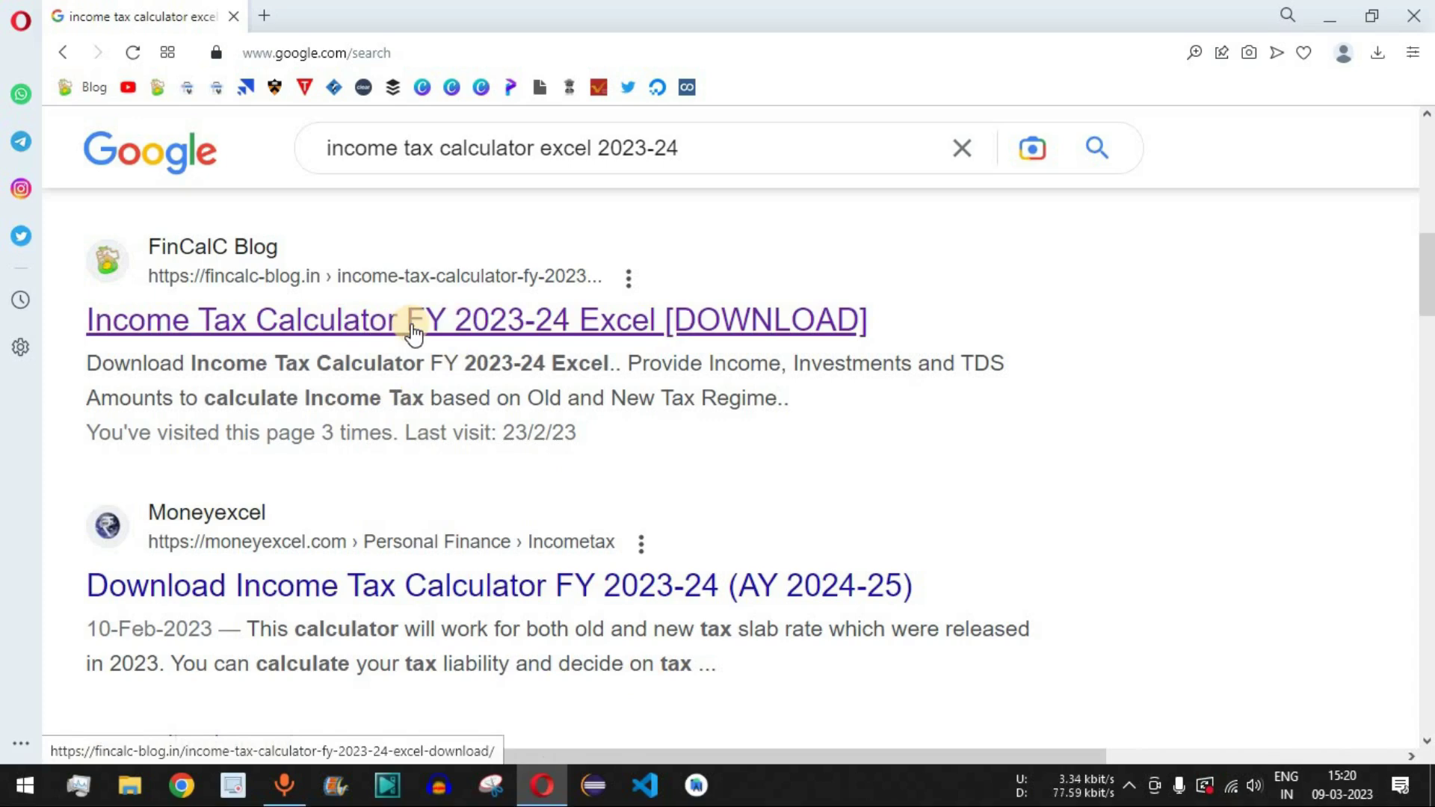
# Open the FinCalC Income Tax Calculator FY 2023-24 Excel page and submit the download form with name, email and news notifications set to Yes.
pyautogui.click(386, 326)
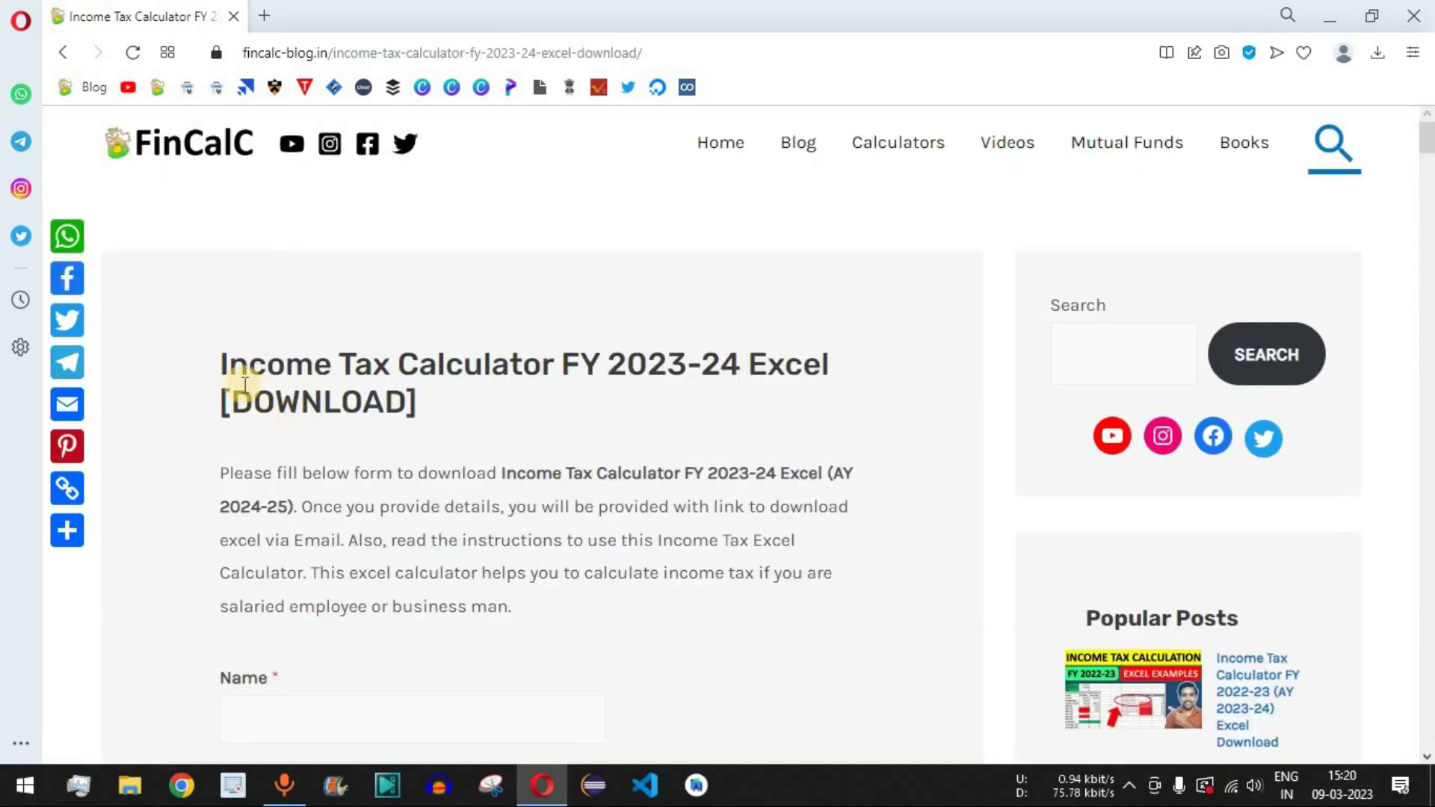
pyautogui.moveTo(229, 364); pyautogui.dragTo(802, 438)
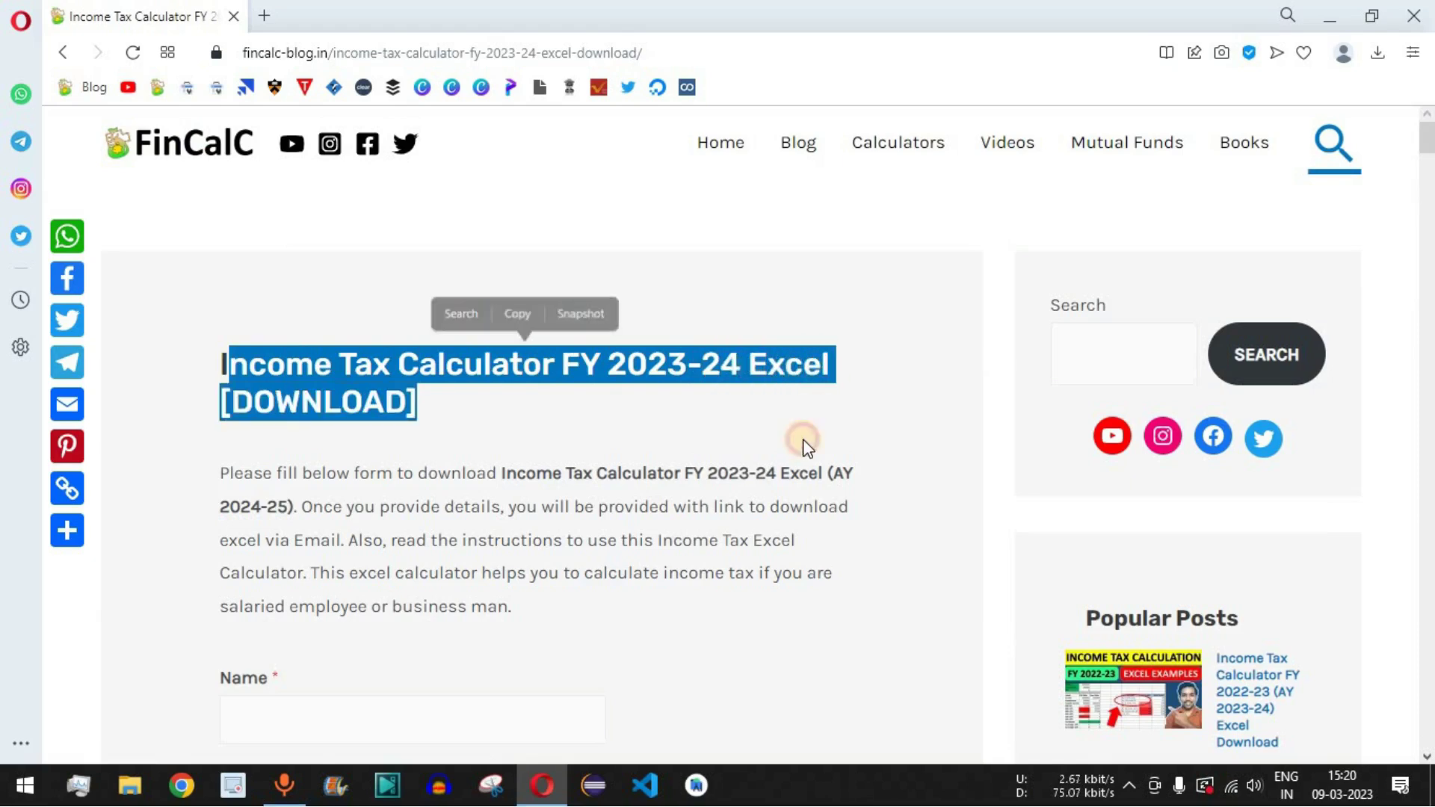
pyautogui.scroll(-5, 639, 442)
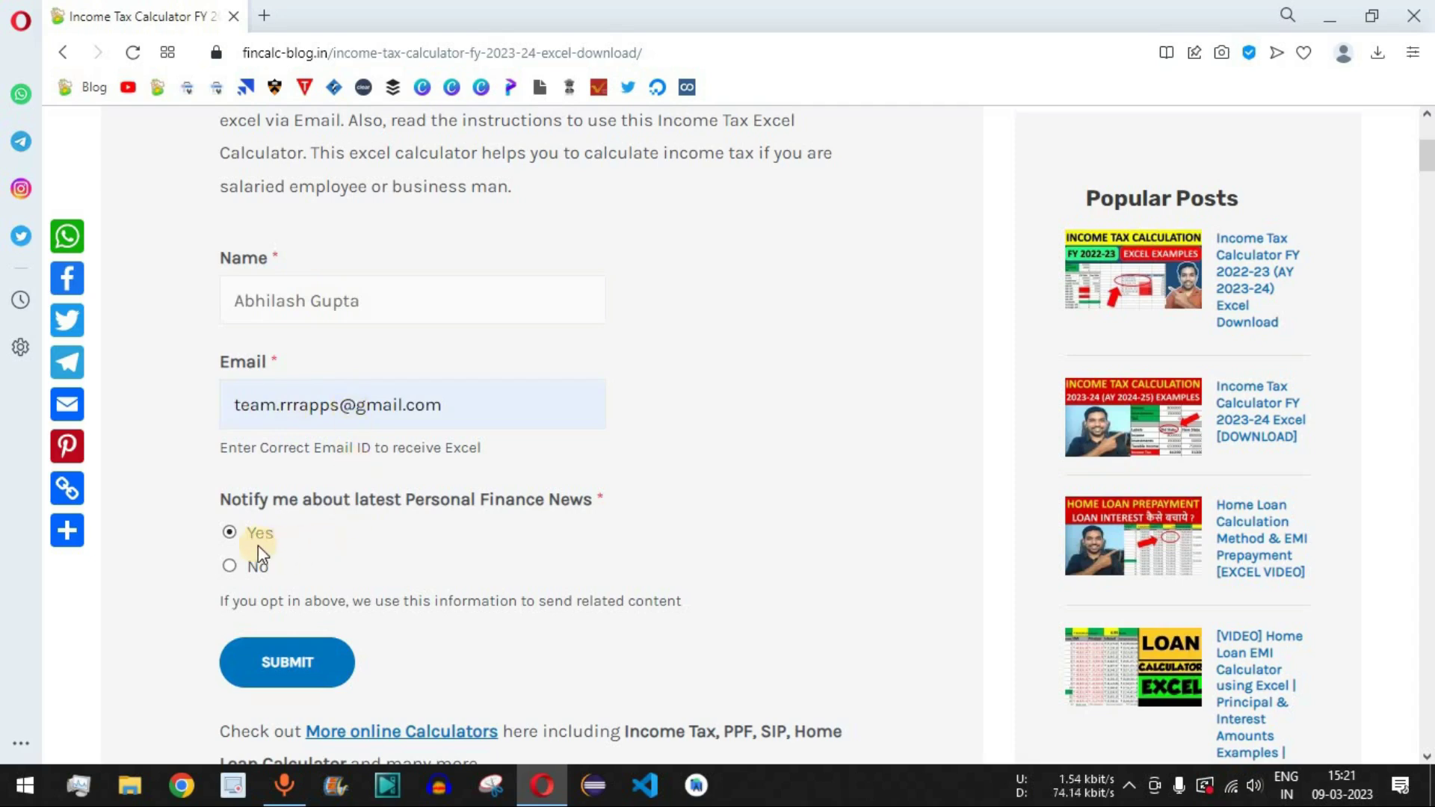
pyautogui.click(305, 665)
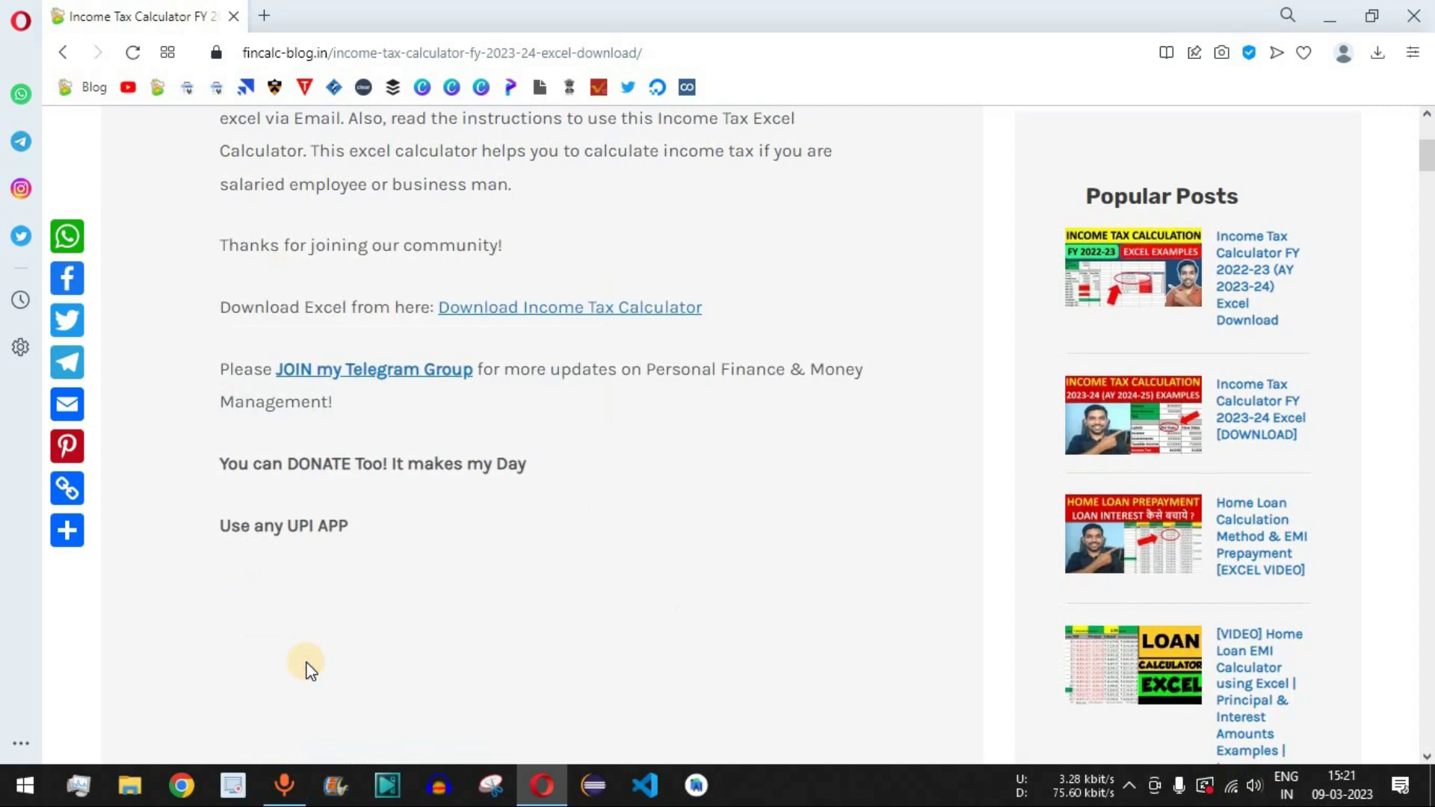
# Download the Income Tax Calculator Excel file from the link on the thank-you page.
pyautogui.moveTo(241, 289); pyautogui.dragTo(420, 289)
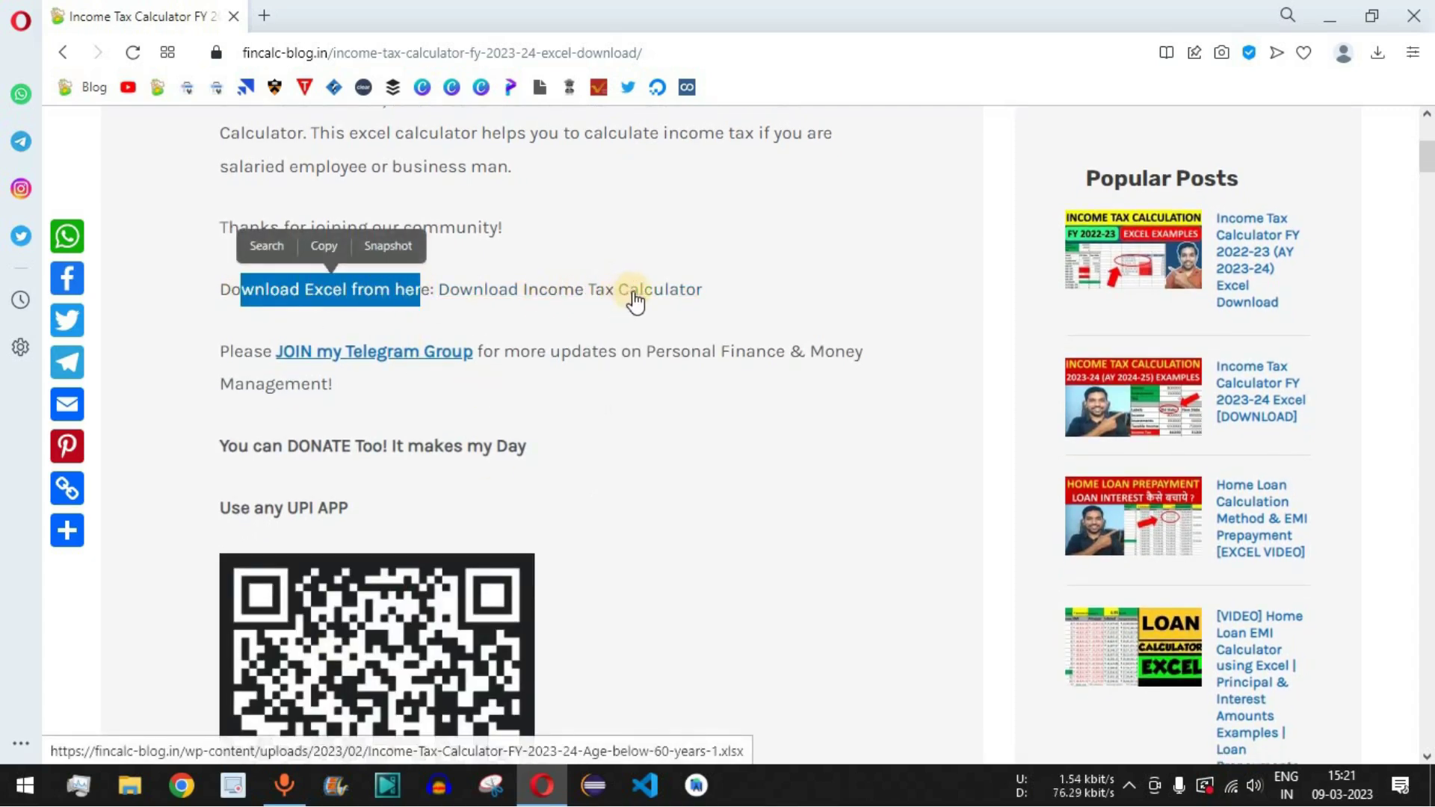
pyautogui.click(776, 323)
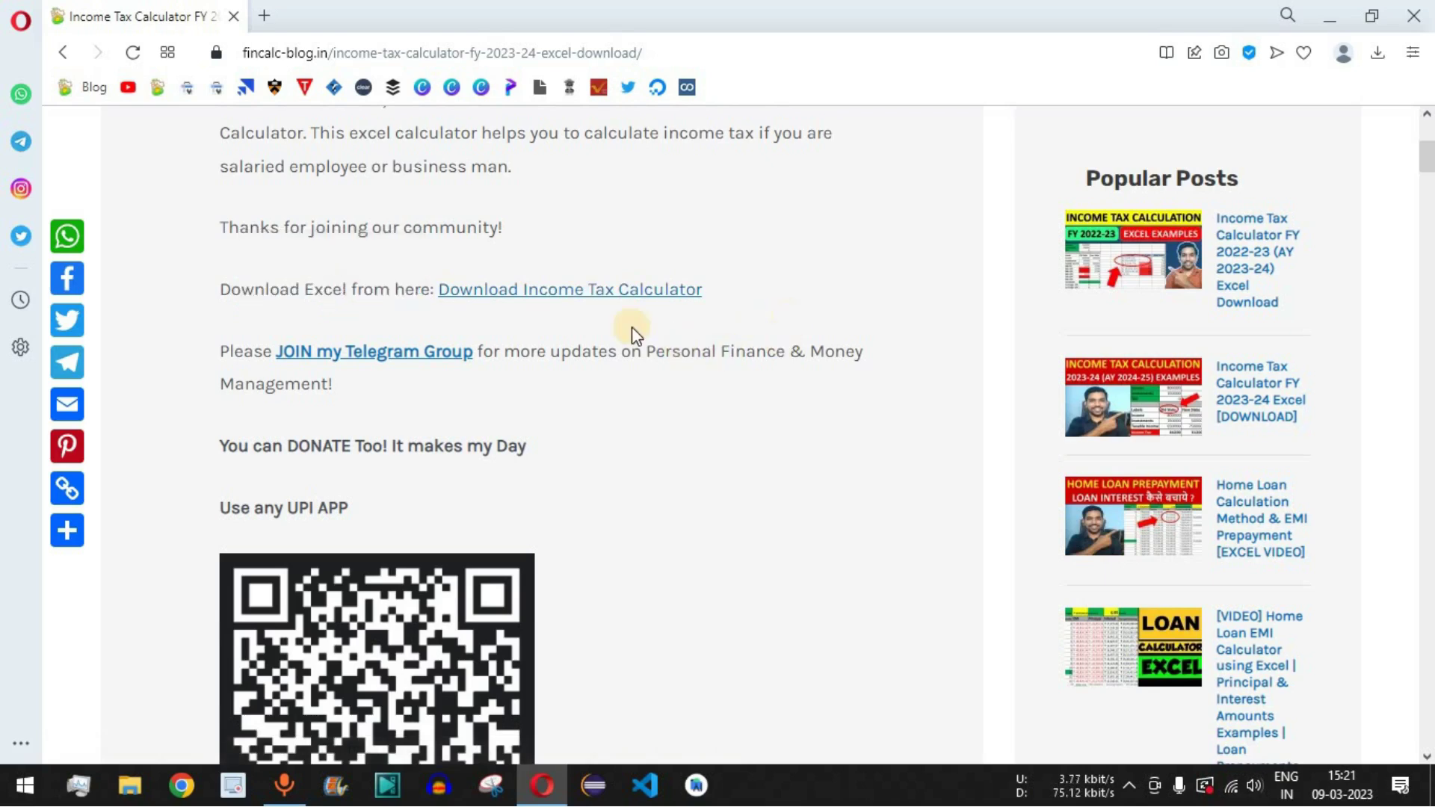
pyautogui.click(574, 294)
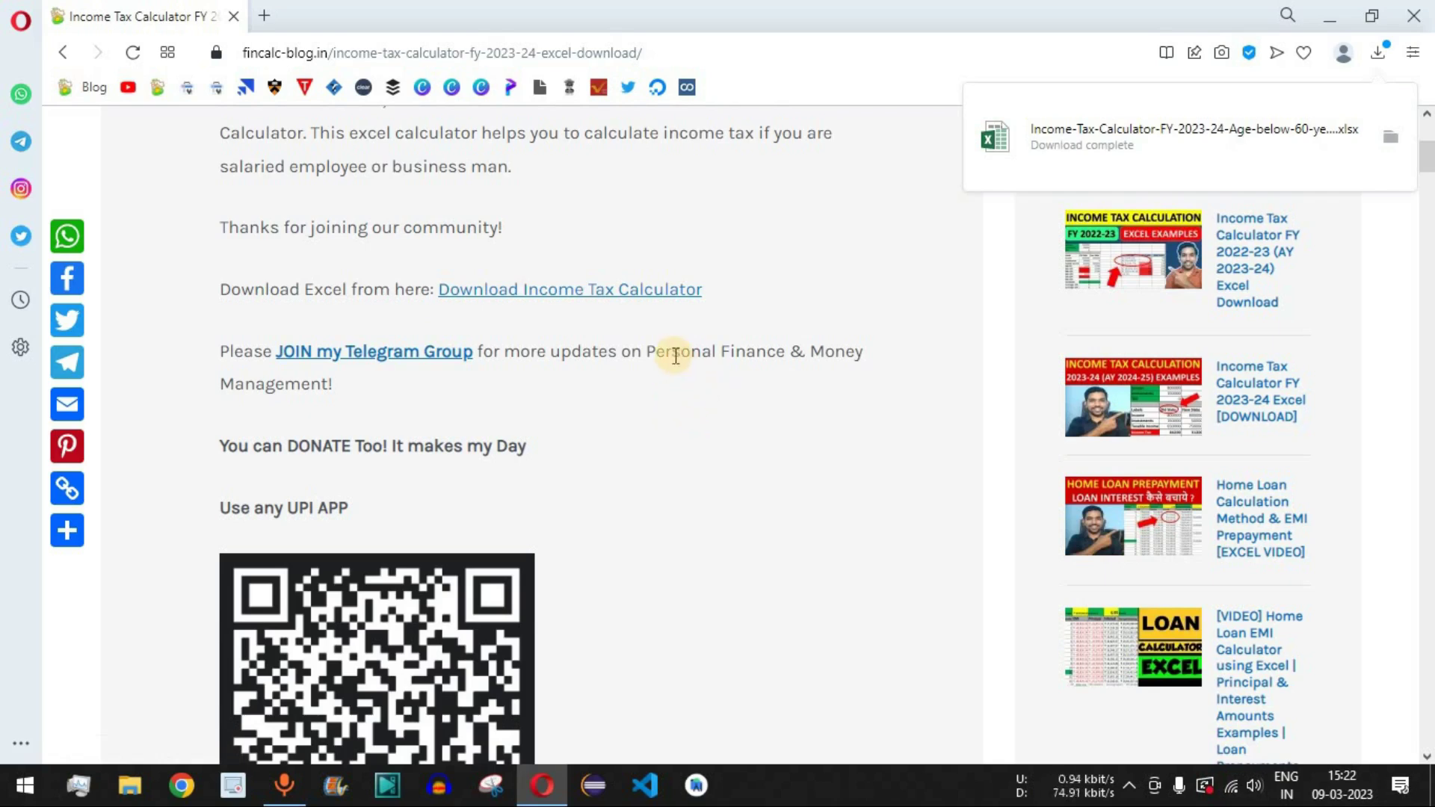
# Open the downloaded income tax workbook in Excel with editing enabled and its window maximized.
pyautogui.click(1132, 138)
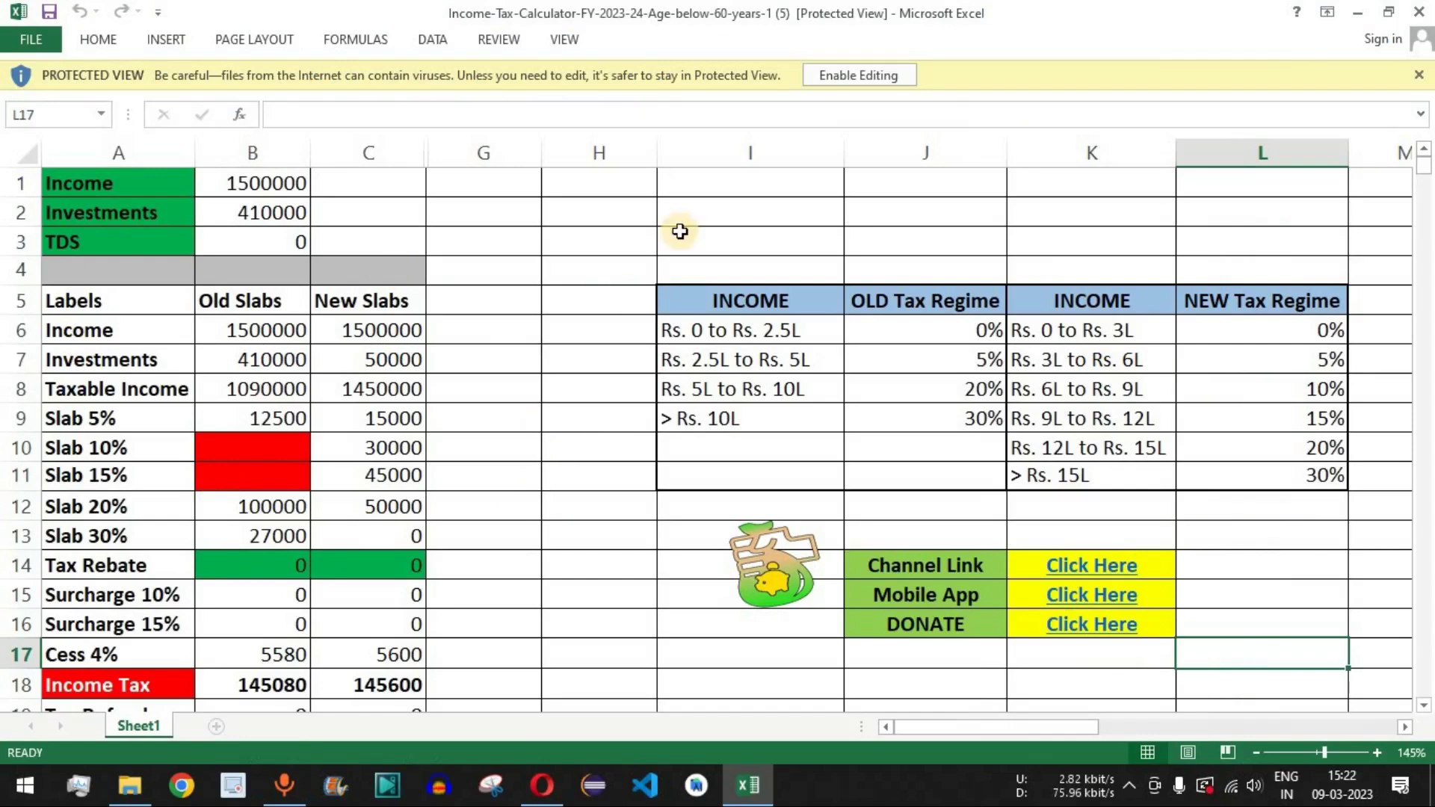
pyautogui.click(894, 77)
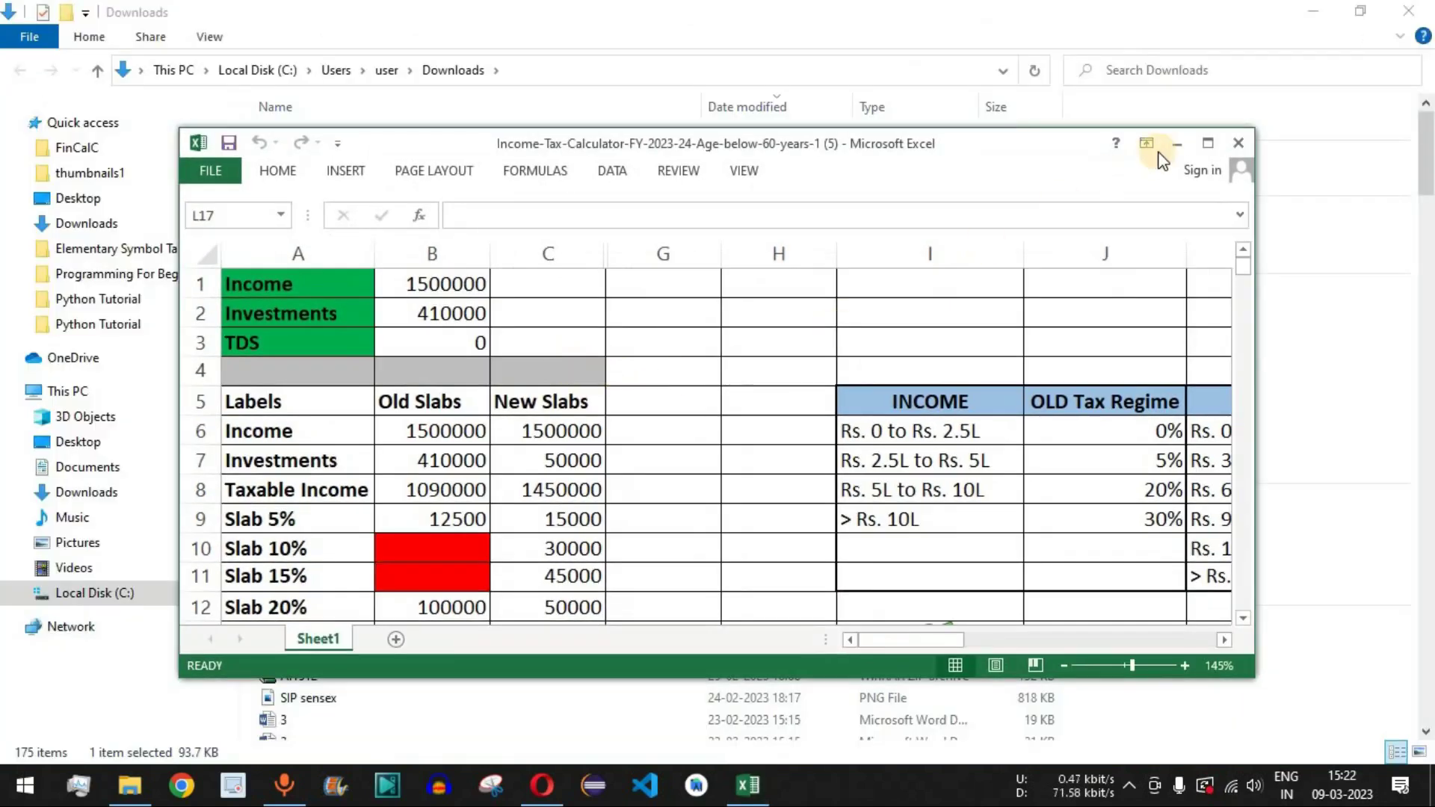
pyautogui.click(1207, 142)
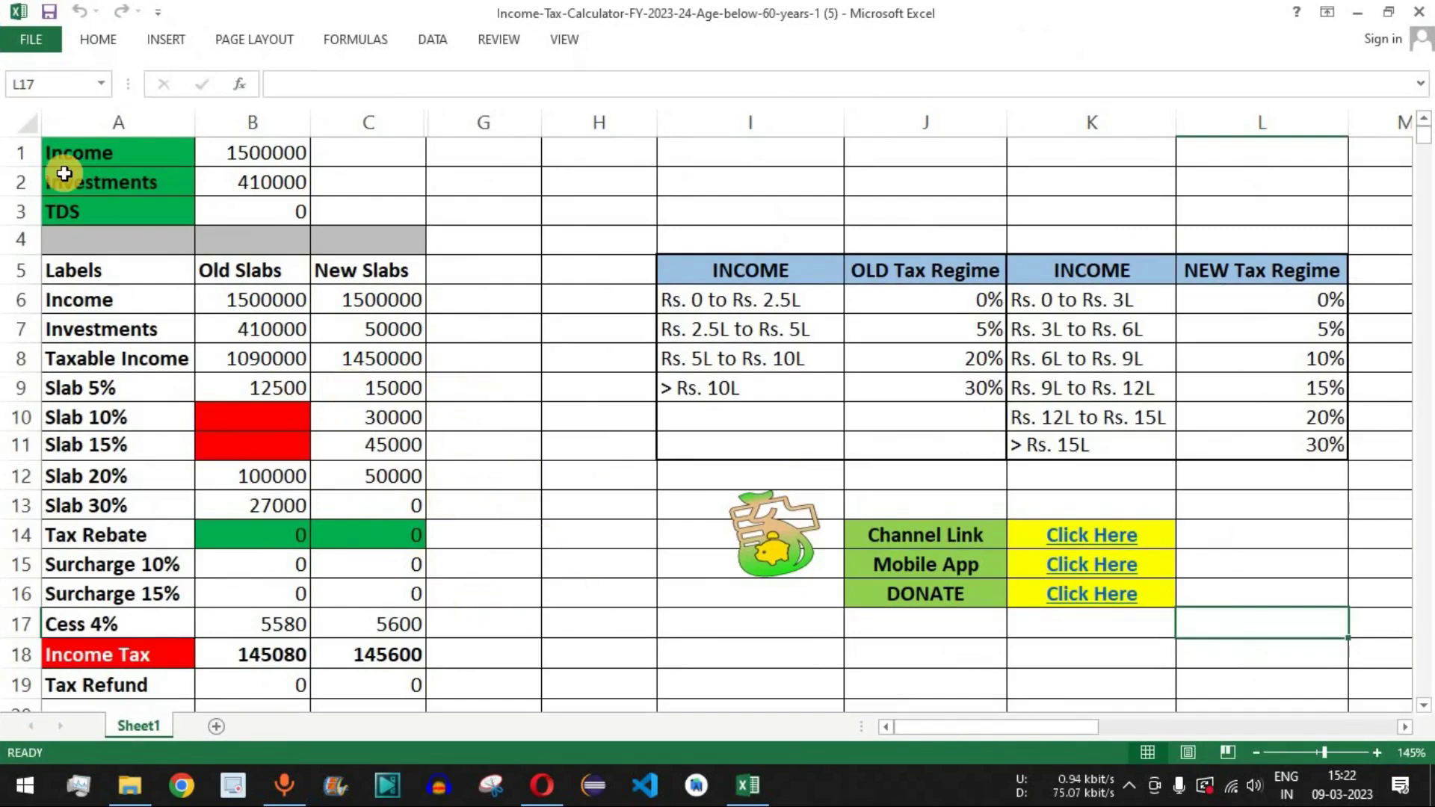
# Set the Income in B1 to 500000 and the Investments in B2 to 50000.
pyautogui.click(269, 152)
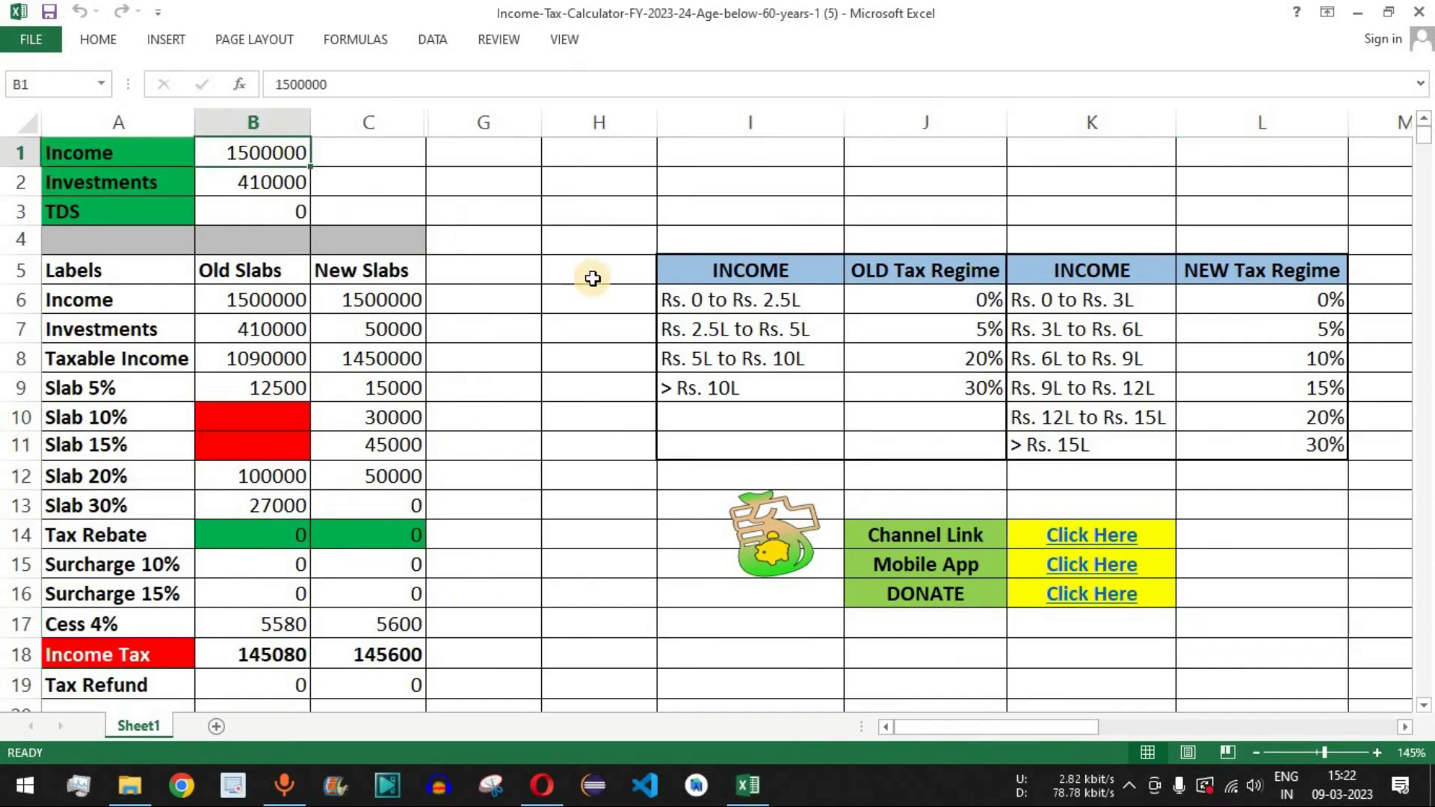
pyautogui.write('50')
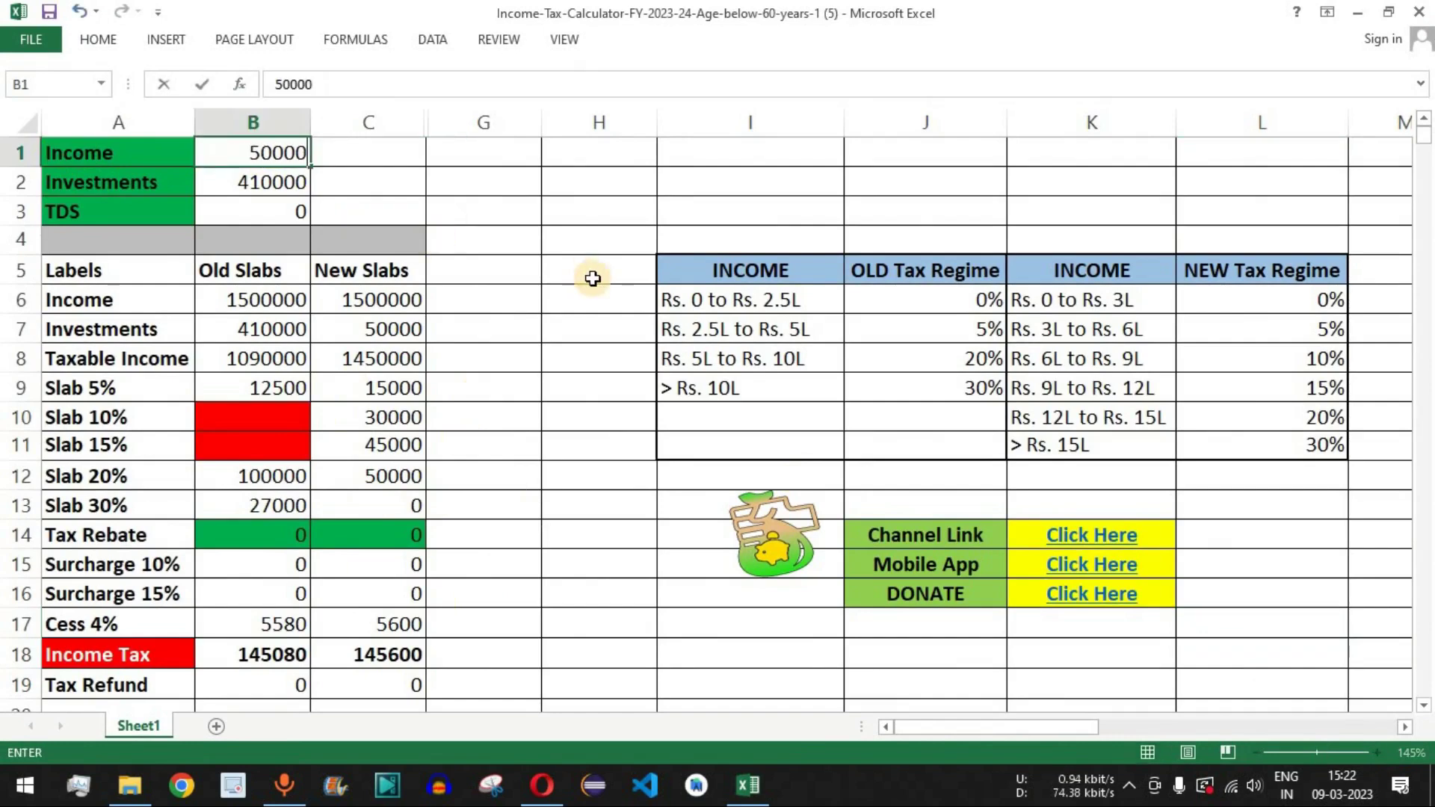
pyautogui.press('Return')
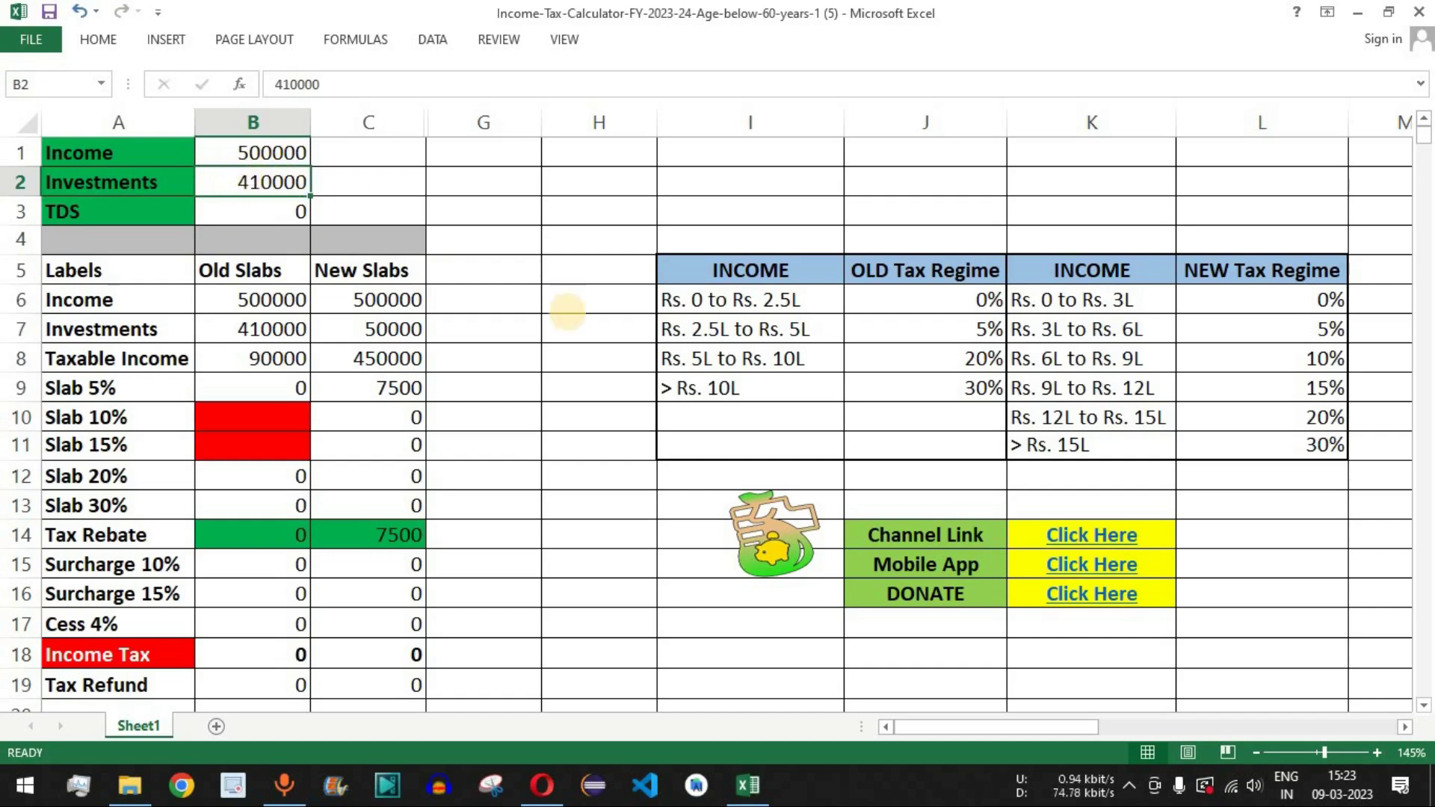
pyautogui.write('500')
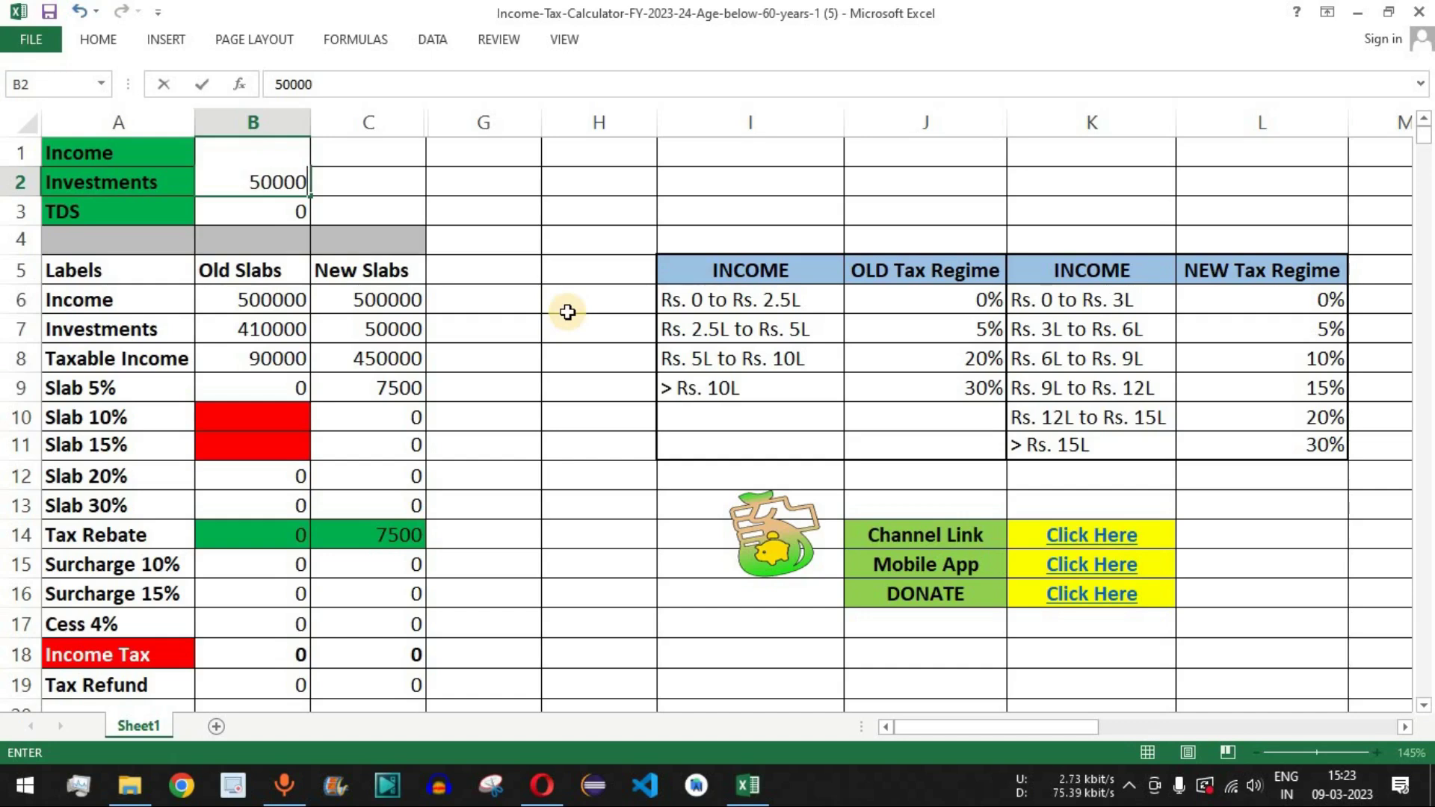
pyautogui.press('Return')
# Examine the TDS input and compare the old and new slabs for income, investments, taxable income and the slab-wise tax rows.
pyautogui.click(67, 213)
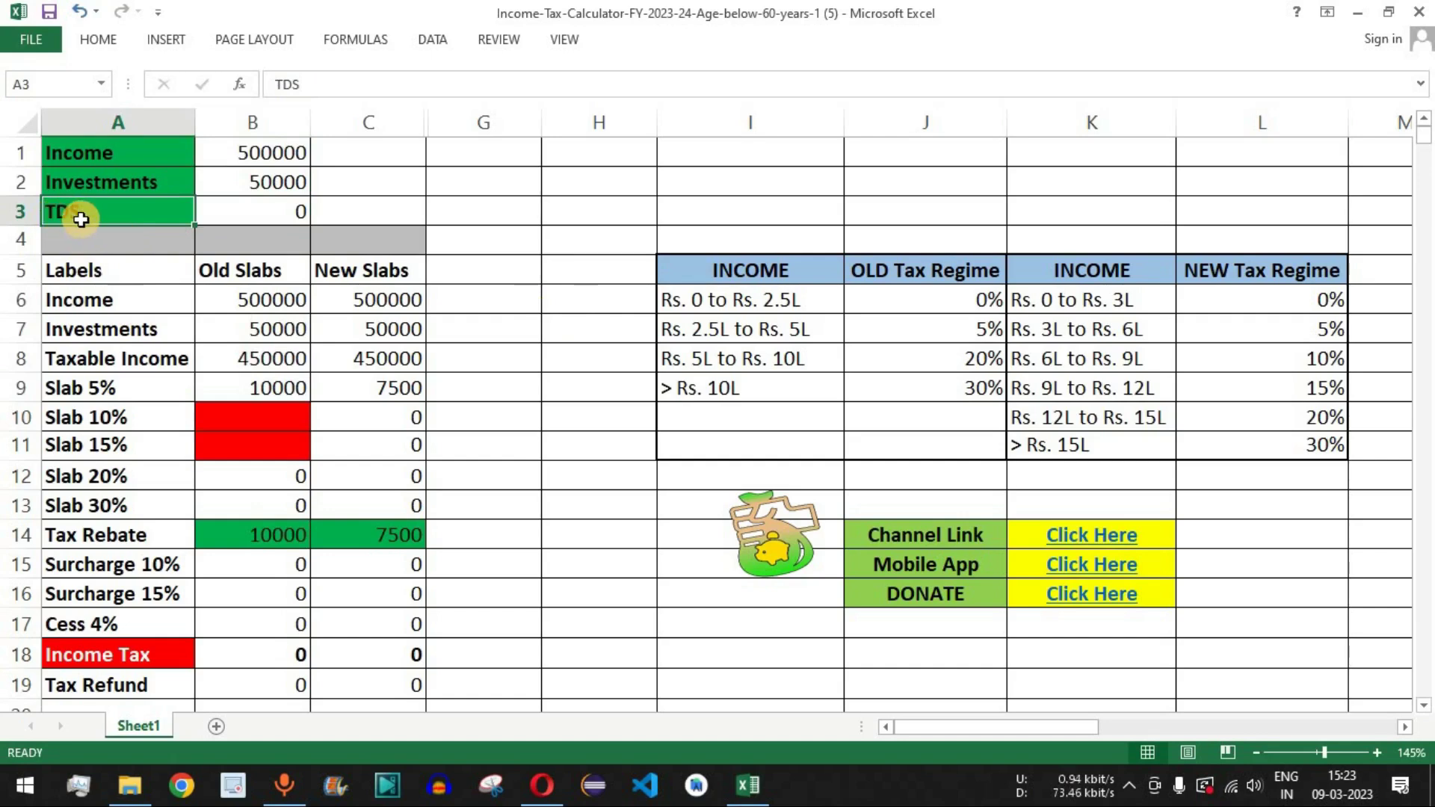
pyautogui.click(254, 213)
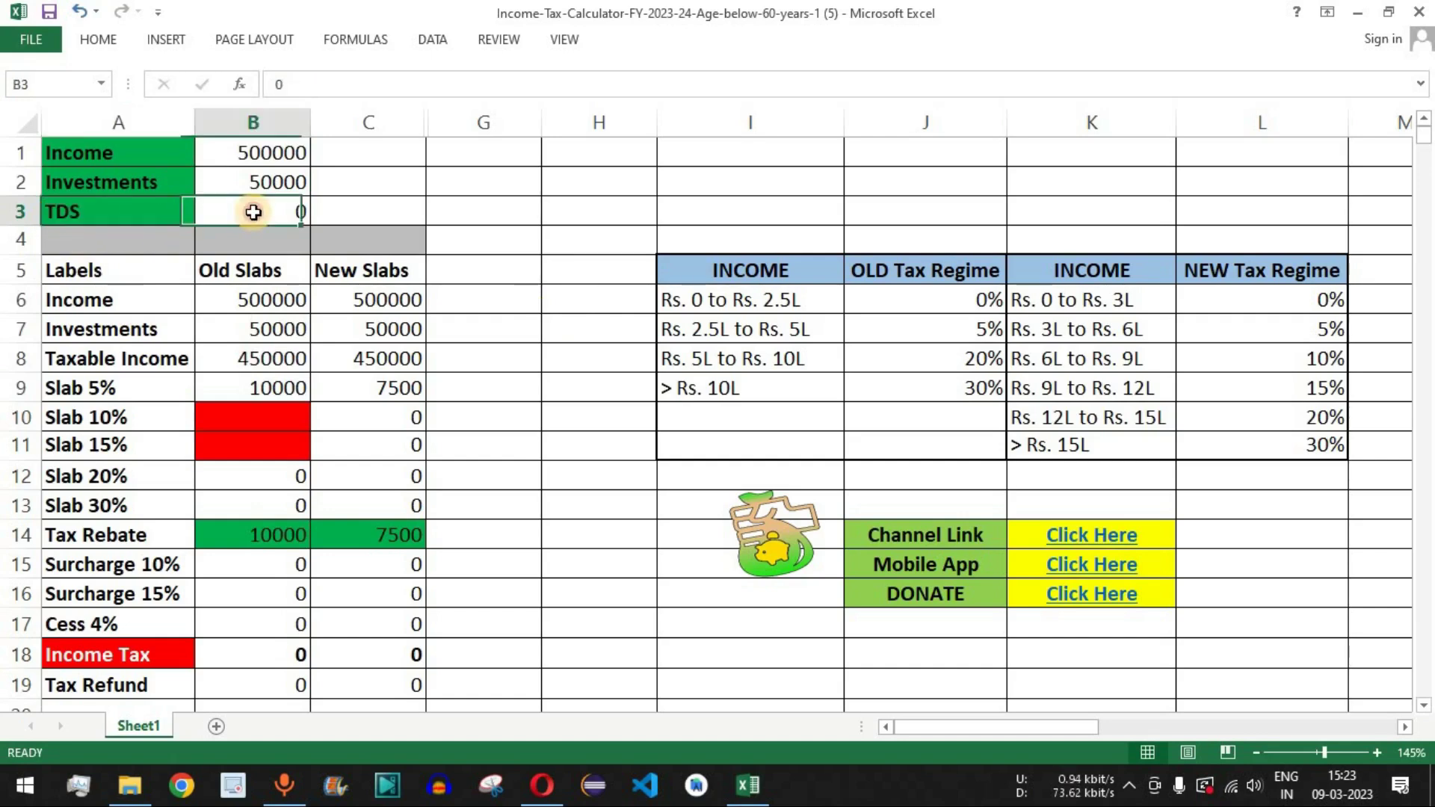
pyautogui.click(262, 270)
pyautogui.moveTo(265, 297); pyautogui.dragTo(218, 670)
pyautogui.moveTo(388, 272); pyautogui.dragTo(403, 682)
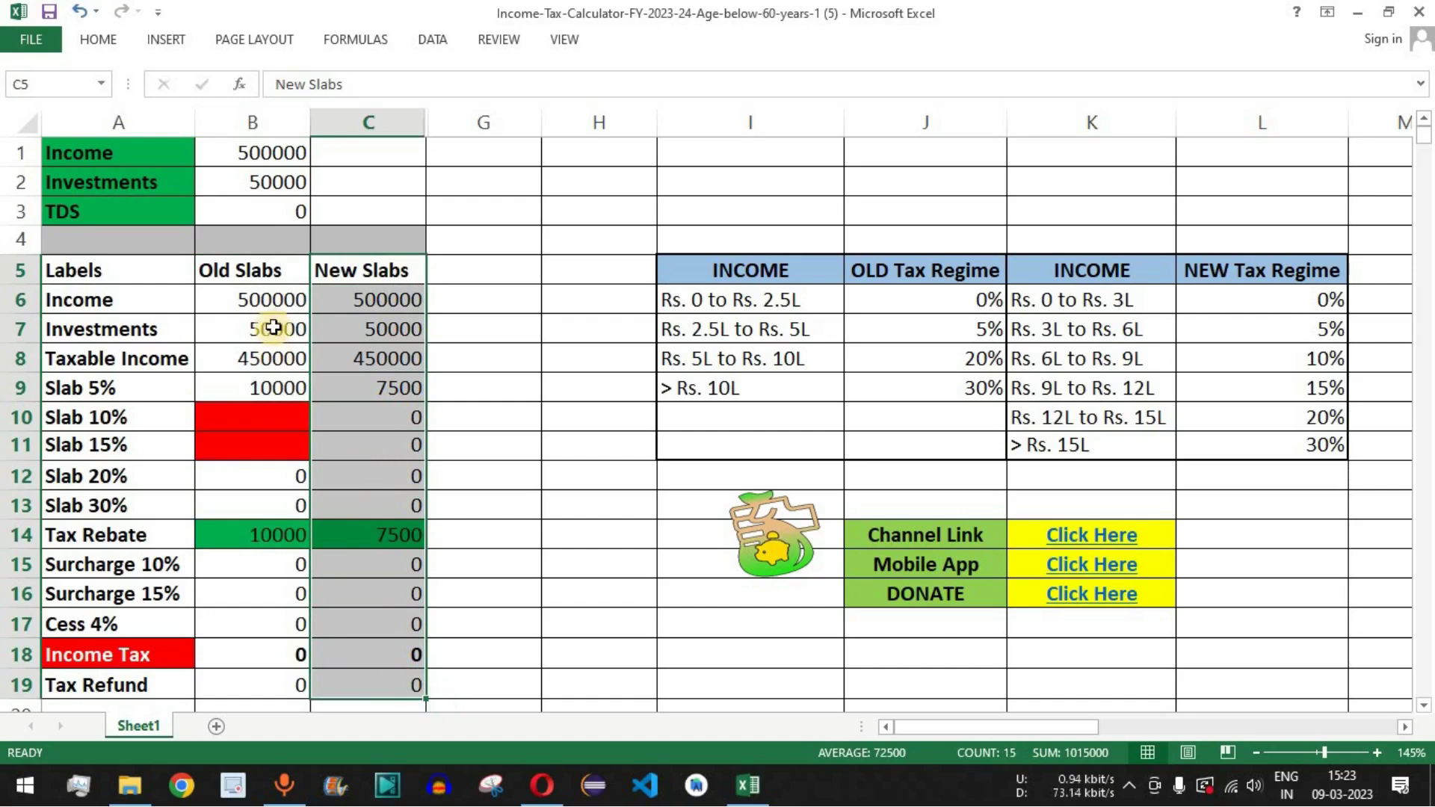
pyautogui.click(216, 299)
pyautogui.moveTo(184, 299); pyautogui.dragTo(355, 299)
pyautogui.moveTo(138, 329); pyautogui.dragTo(375, 333)
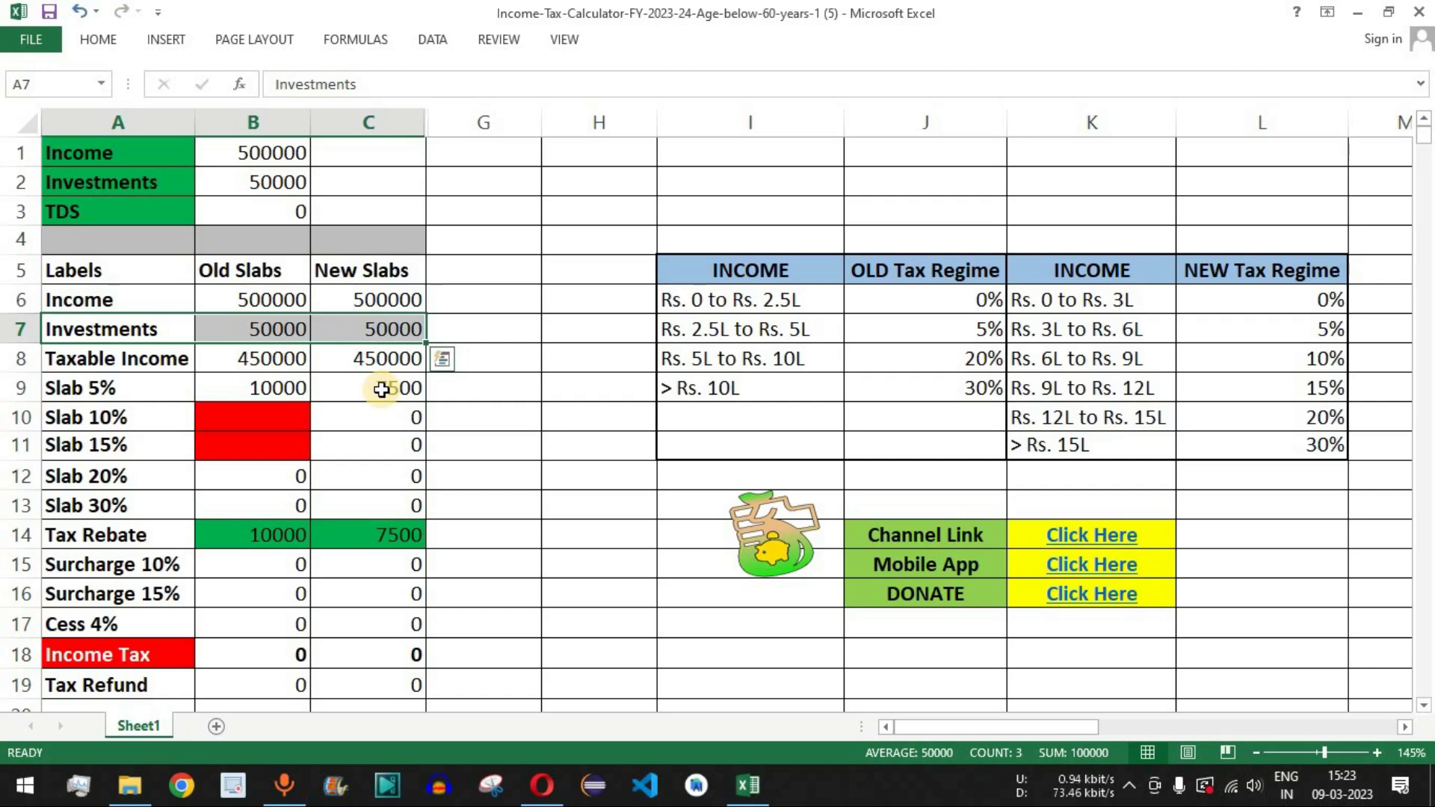
pyautogui.moveTo(103, 361); pyautogui.dragTo(352, 362)
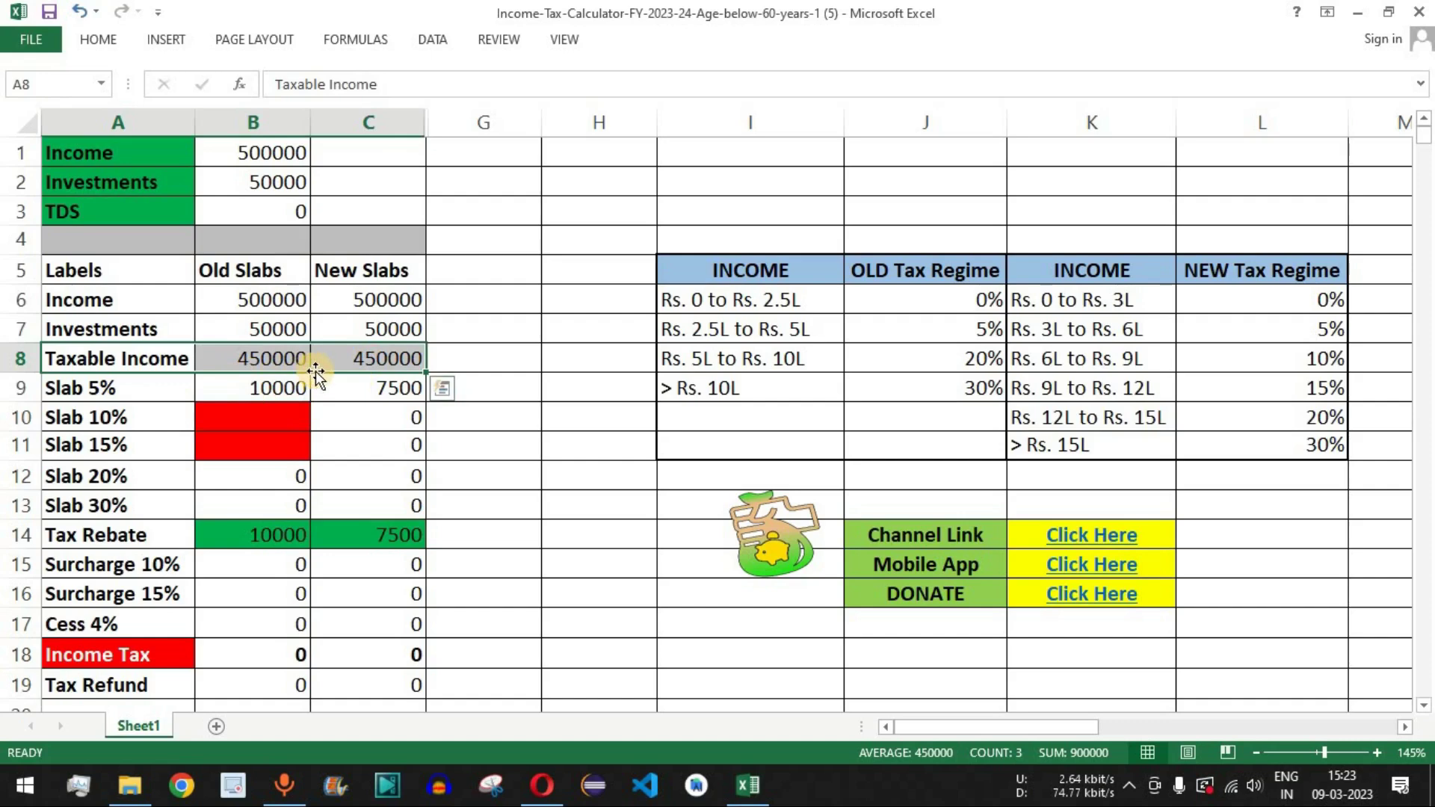
pyautogui.click(254, 388)
pyautogui.moveTo(130, 385); pyautogui.dragTo(352, 503)
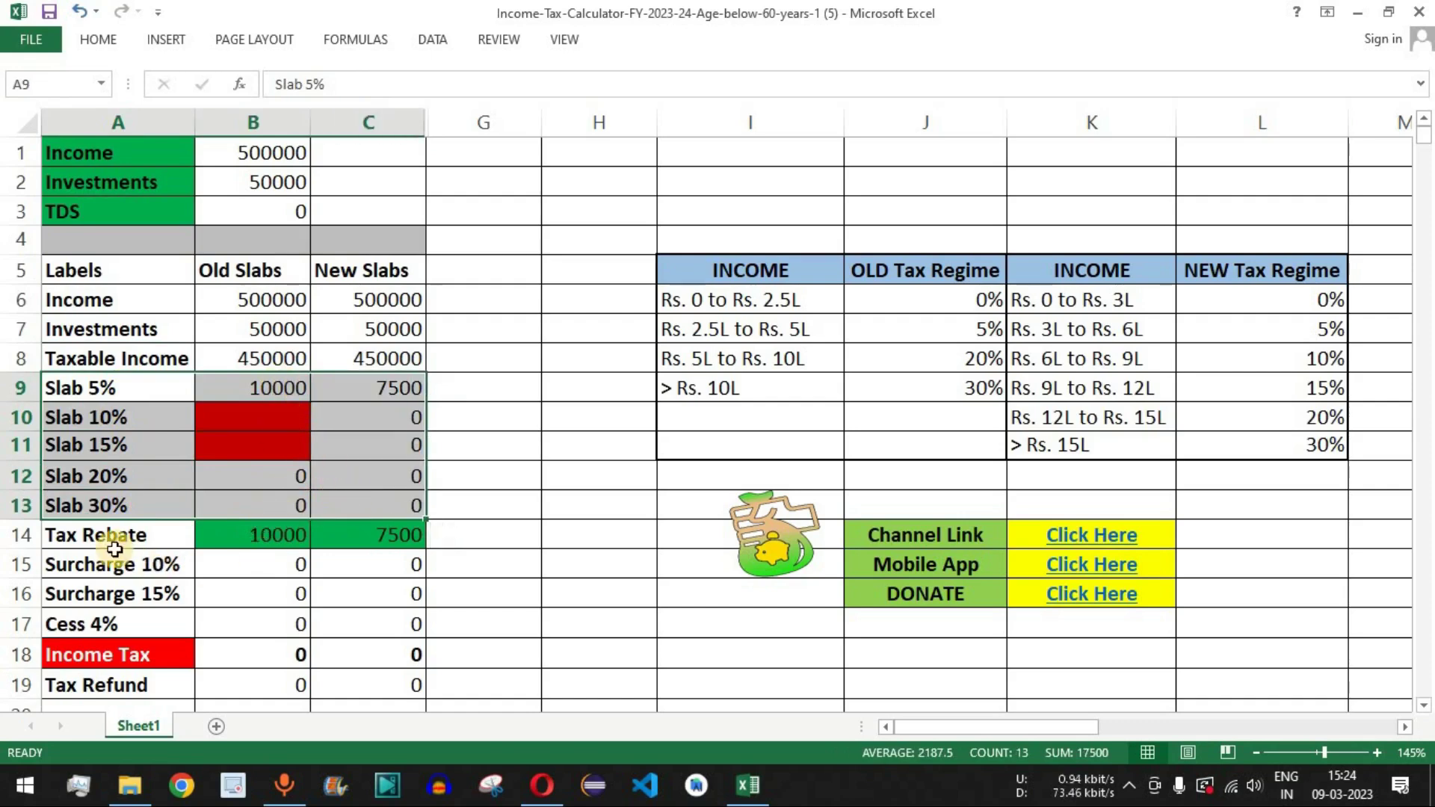
# Compare the Tax Rebate and Income Tax rows between the old and new slabs for the entered income.
pyautogui.click(135, 536)
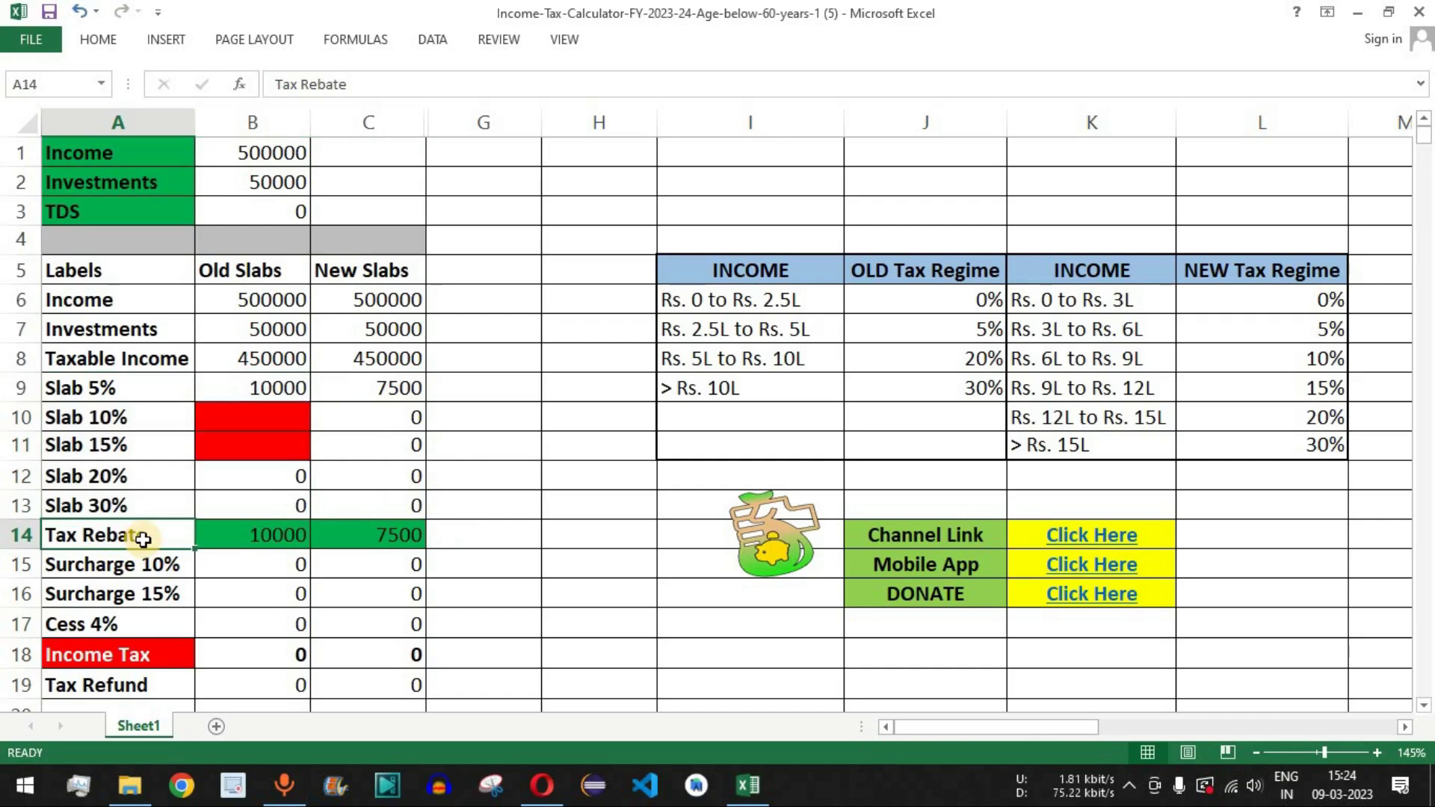
pyautogui.moveTo(272, 535); pyautogui.dragTo(378, 535)
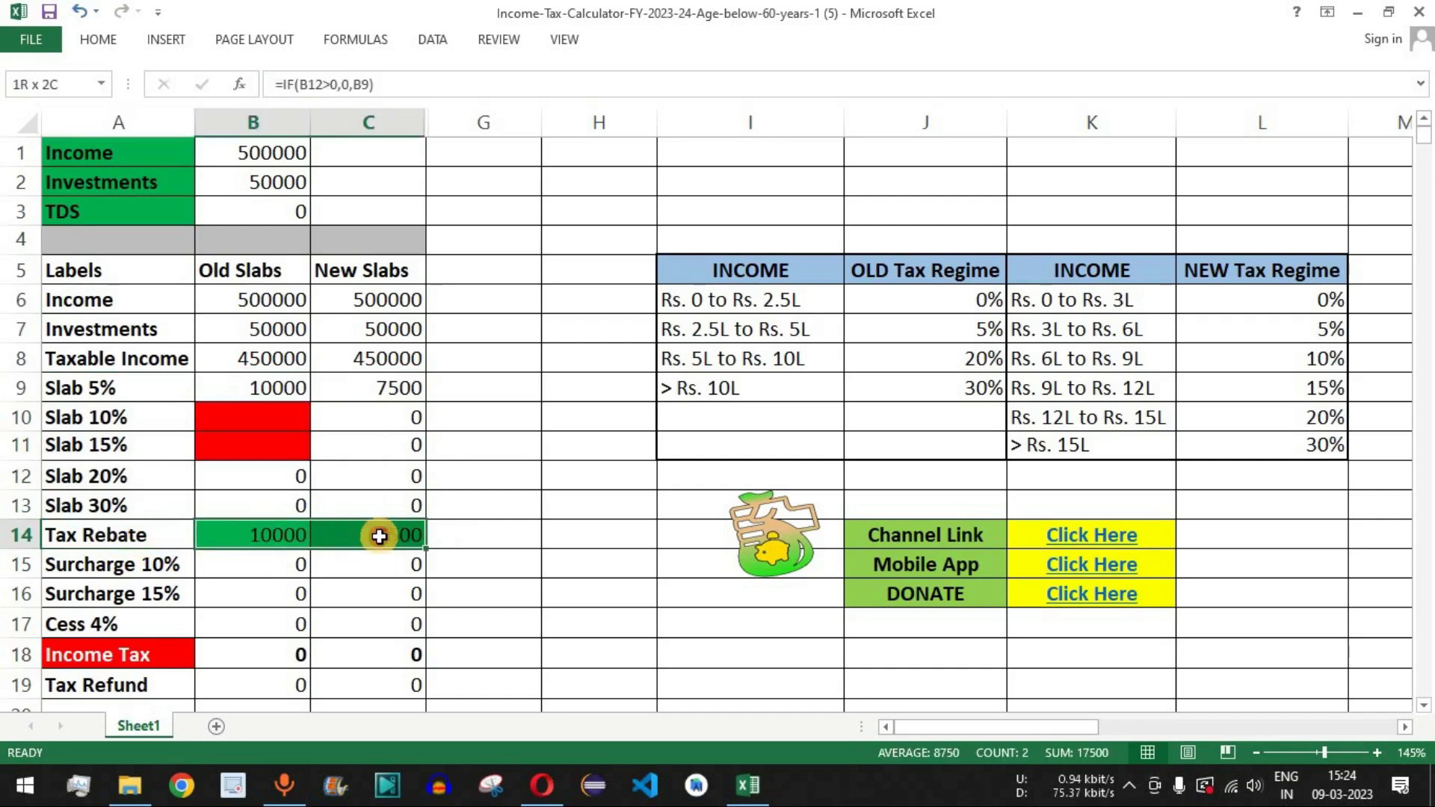
pyautogui.click(269, 153)
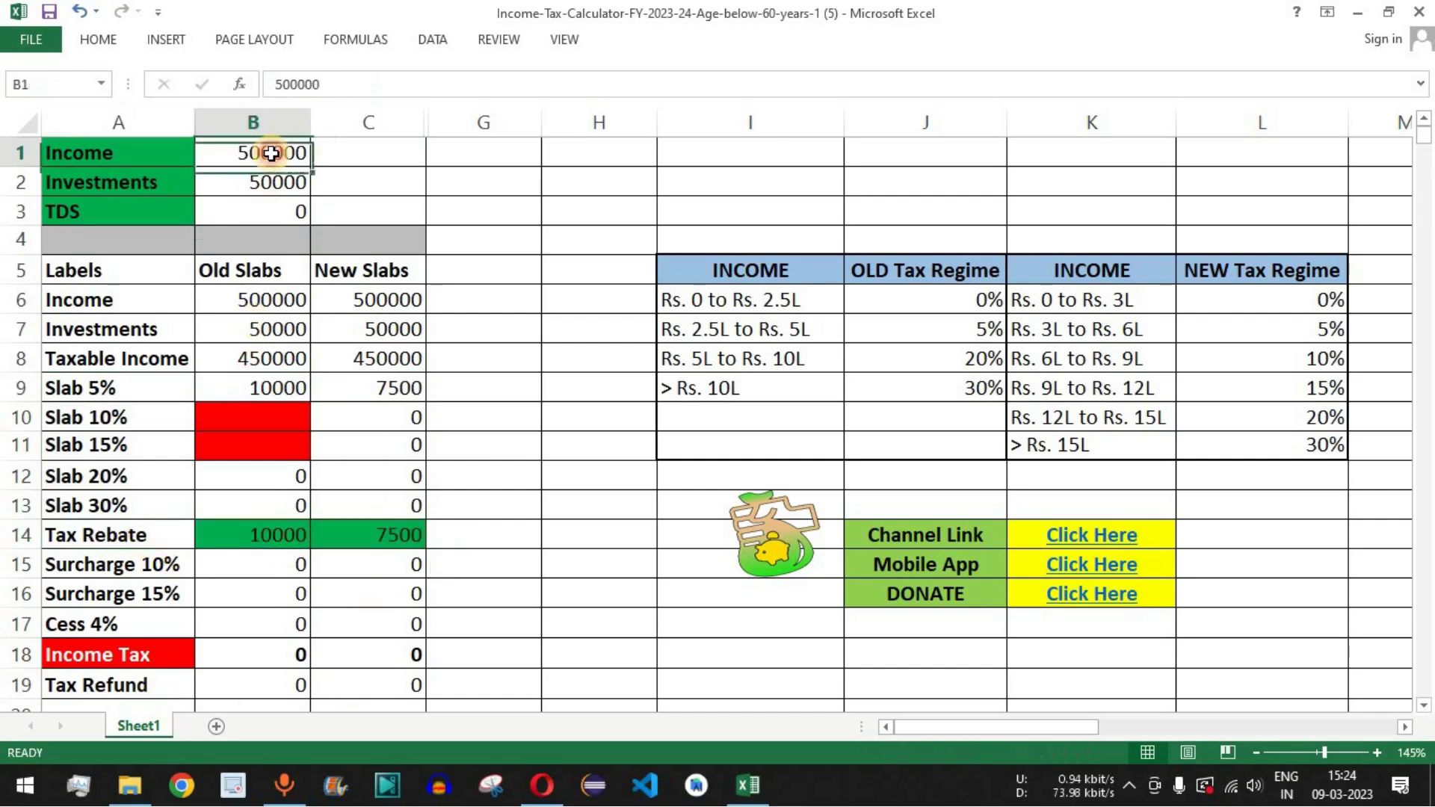
pyautogui.moveTo(144, 653); pyautogui.dragTo(391, 654)
pyautogui.click(127, 536)
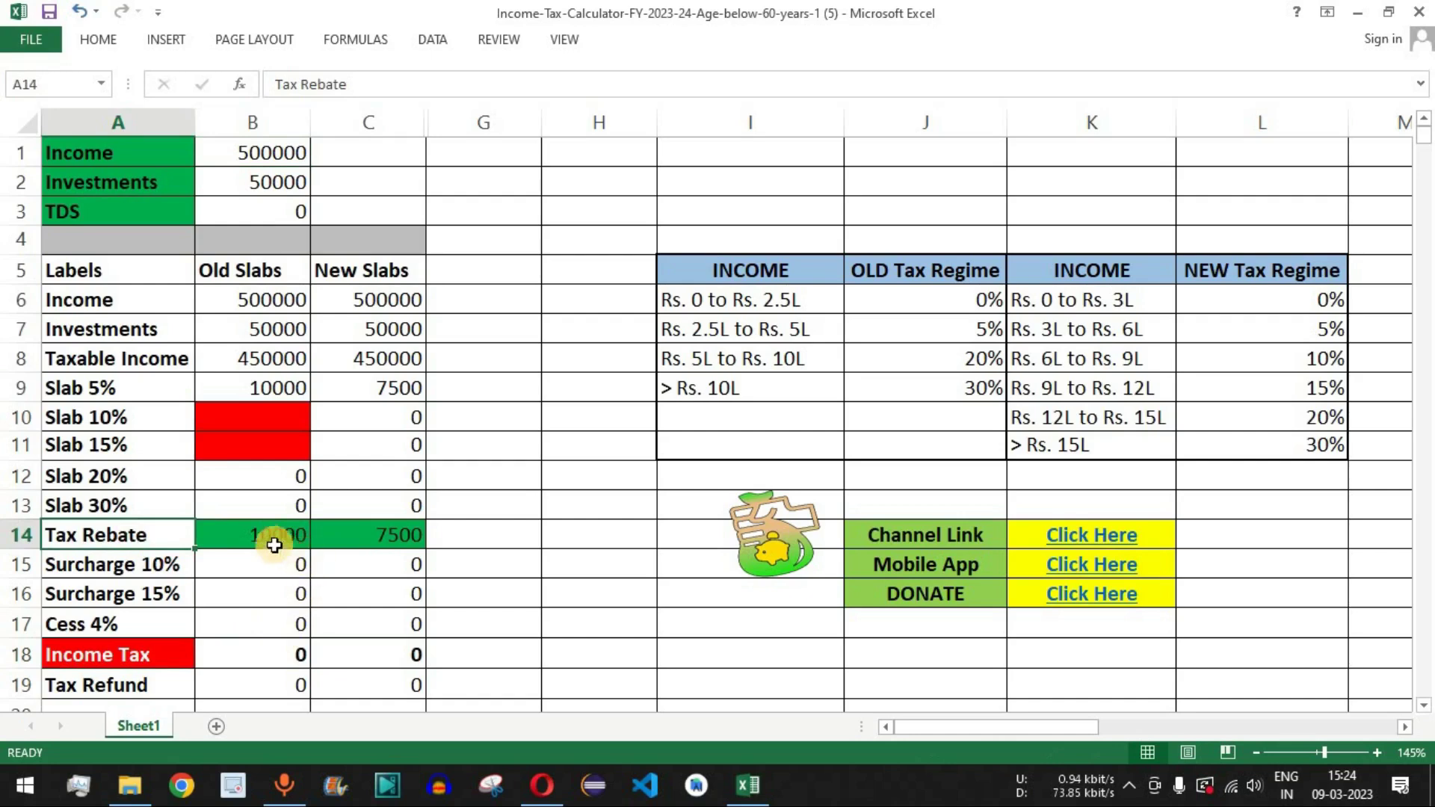
pyautogui.moveTo(247, 535); pyautogui.dragTo(356, 535)
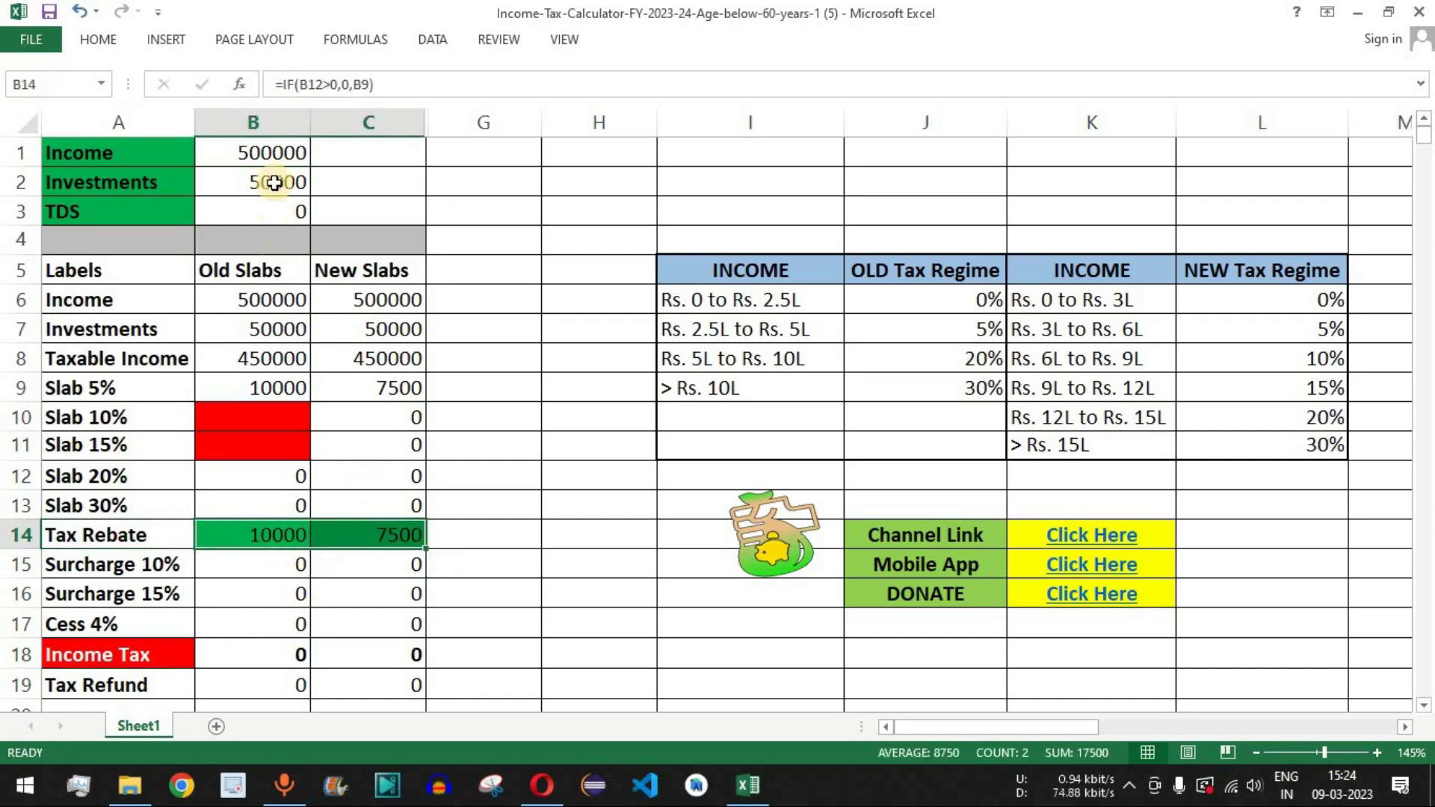
# Set the Income in B1 to 700000 and check the Old Slabs column, including its tax rebate and taxable income.
pyautogui.click(276, 155)
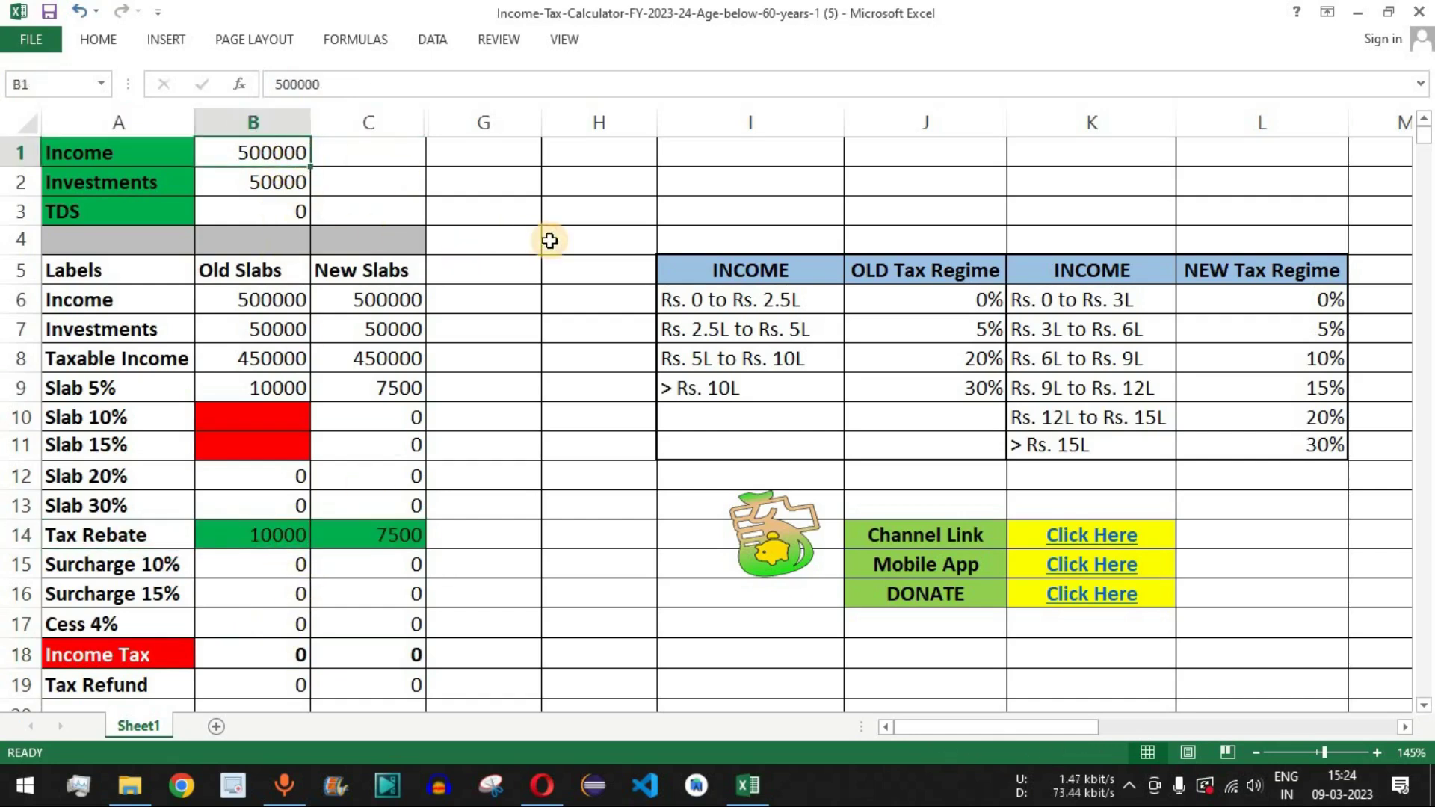
pyautogui.write('700')
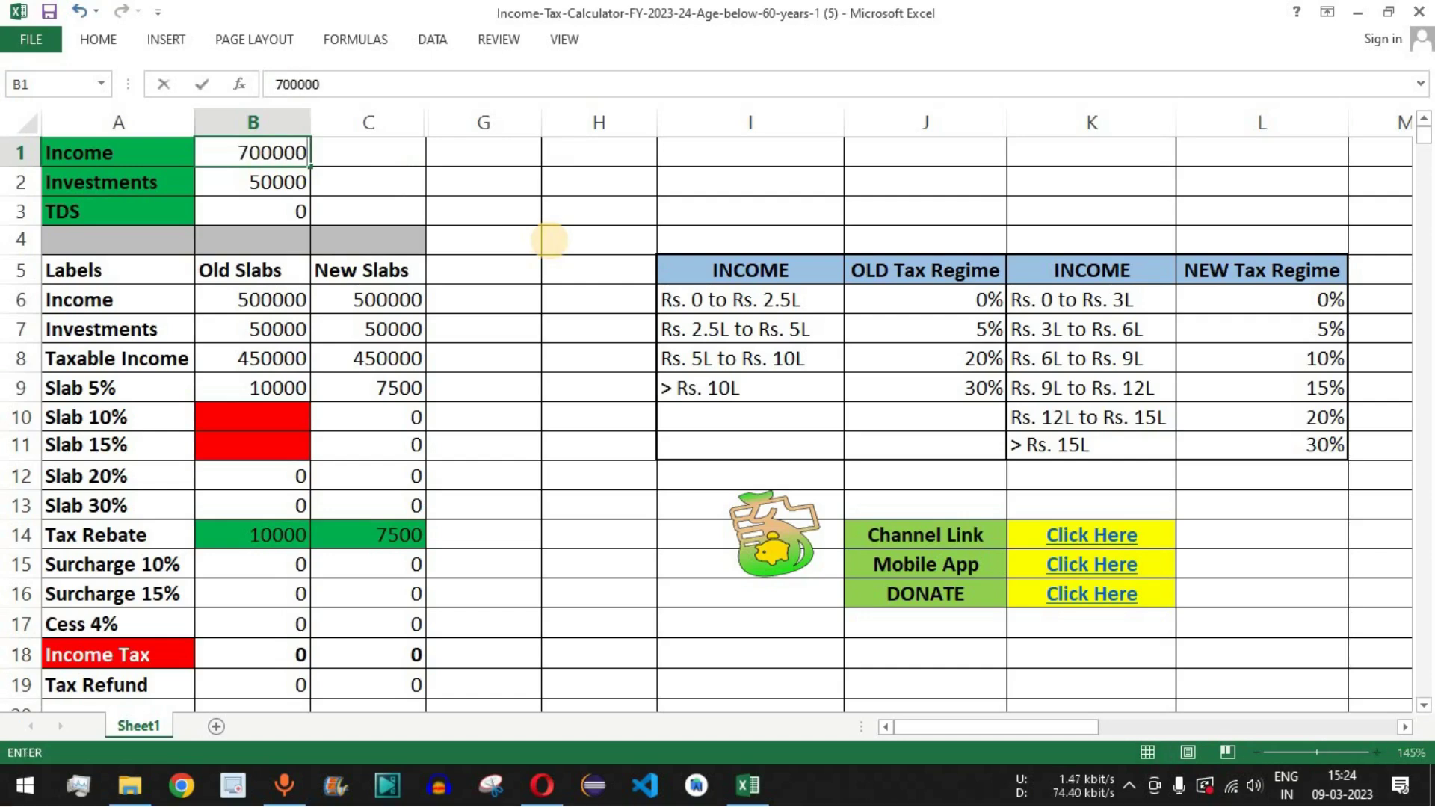
pyautogui.press('Return')
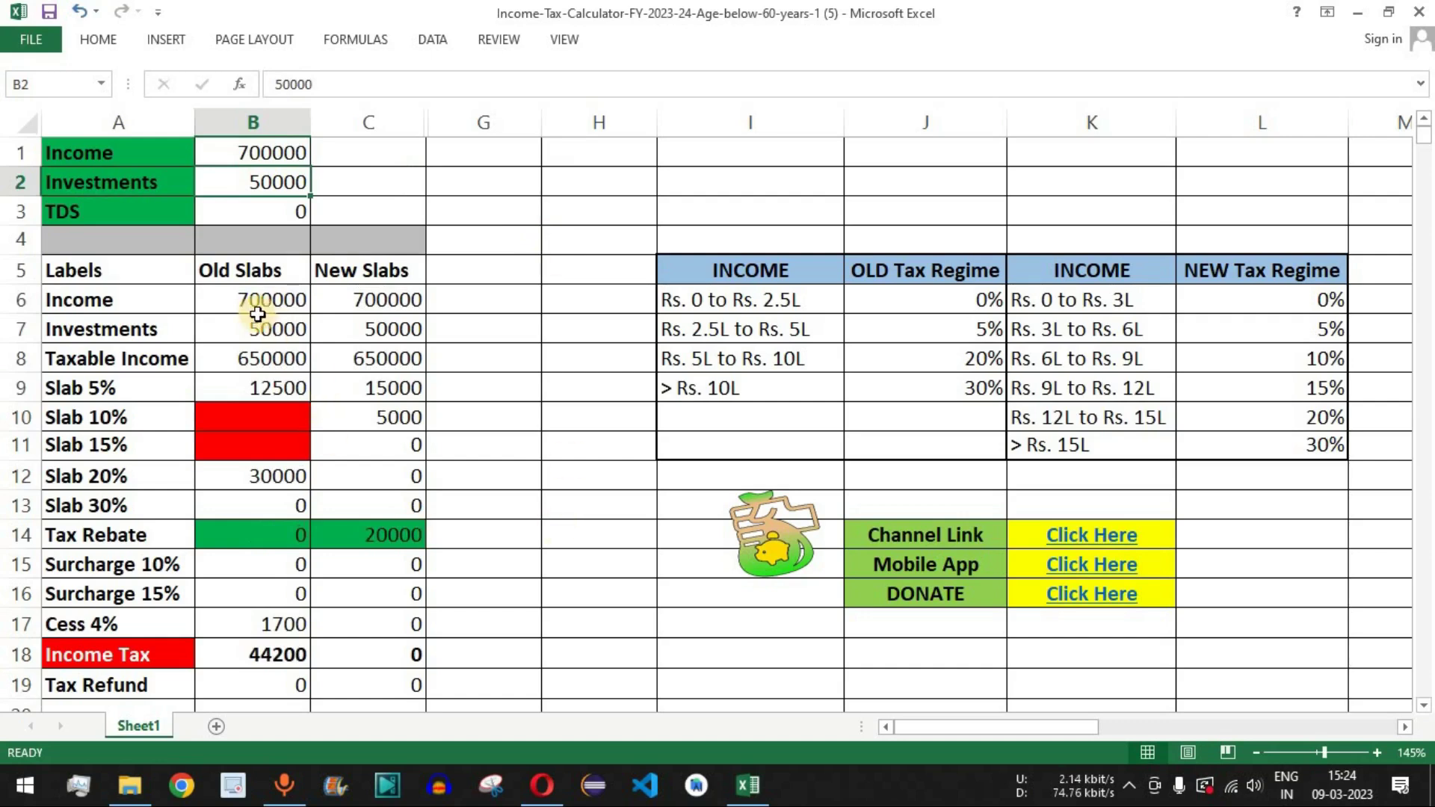
pyautogui.moveTo(267, 267); pyautogui.dragTo(269, 679)
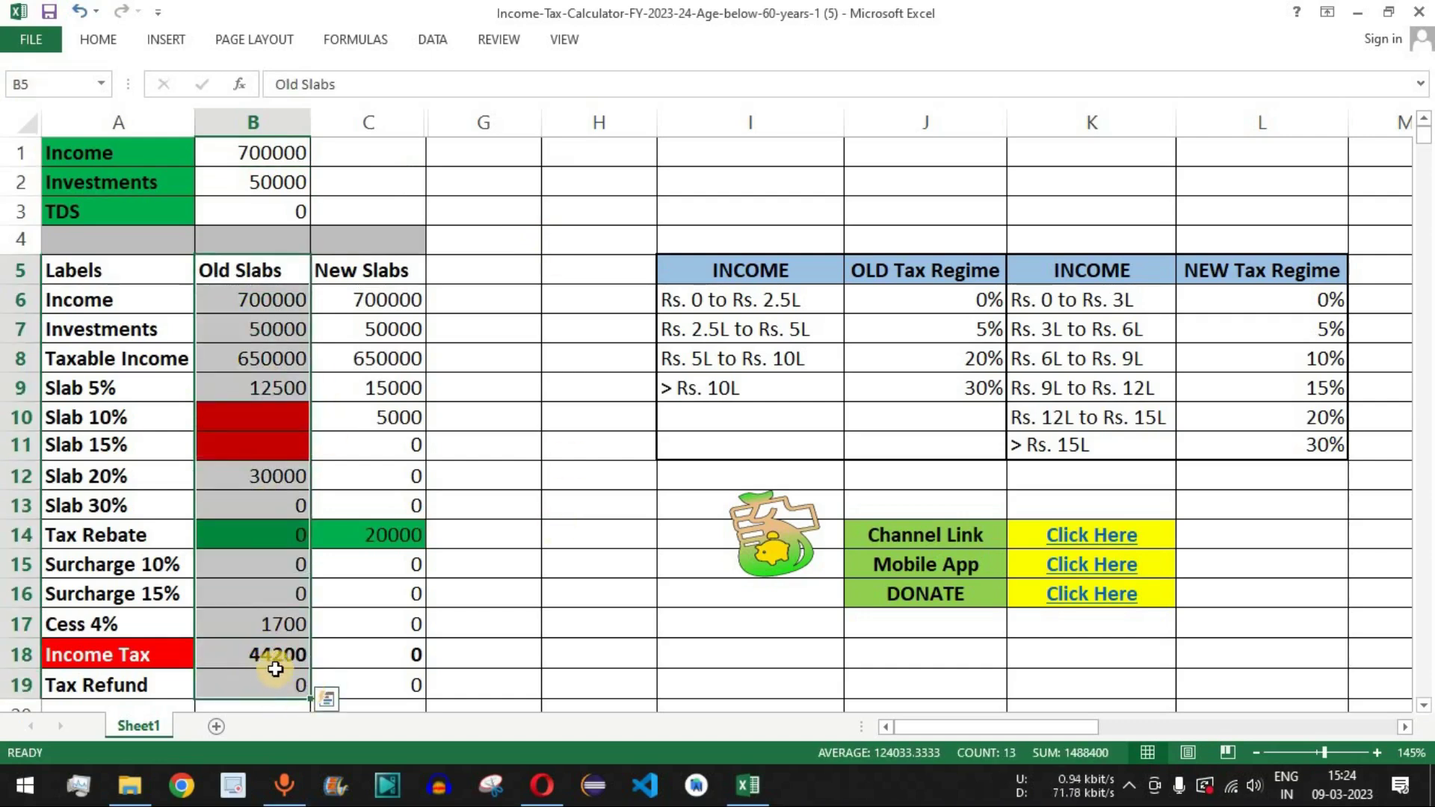
pyautogui.click(270, 539)
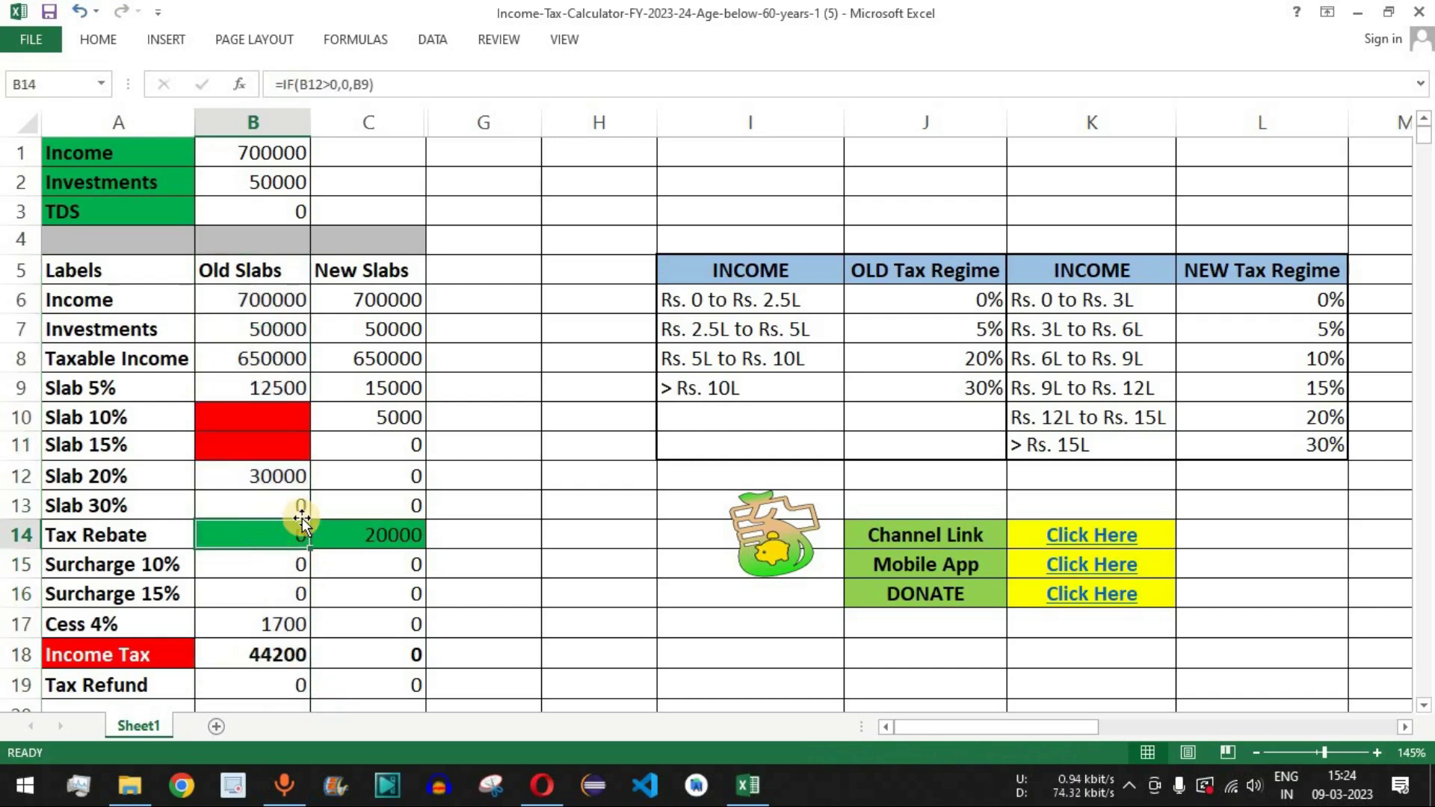
pyautogui.click(156, 360)
pyautogui.moveTo(155, 361); pyautogui.dragTo(262, 357)
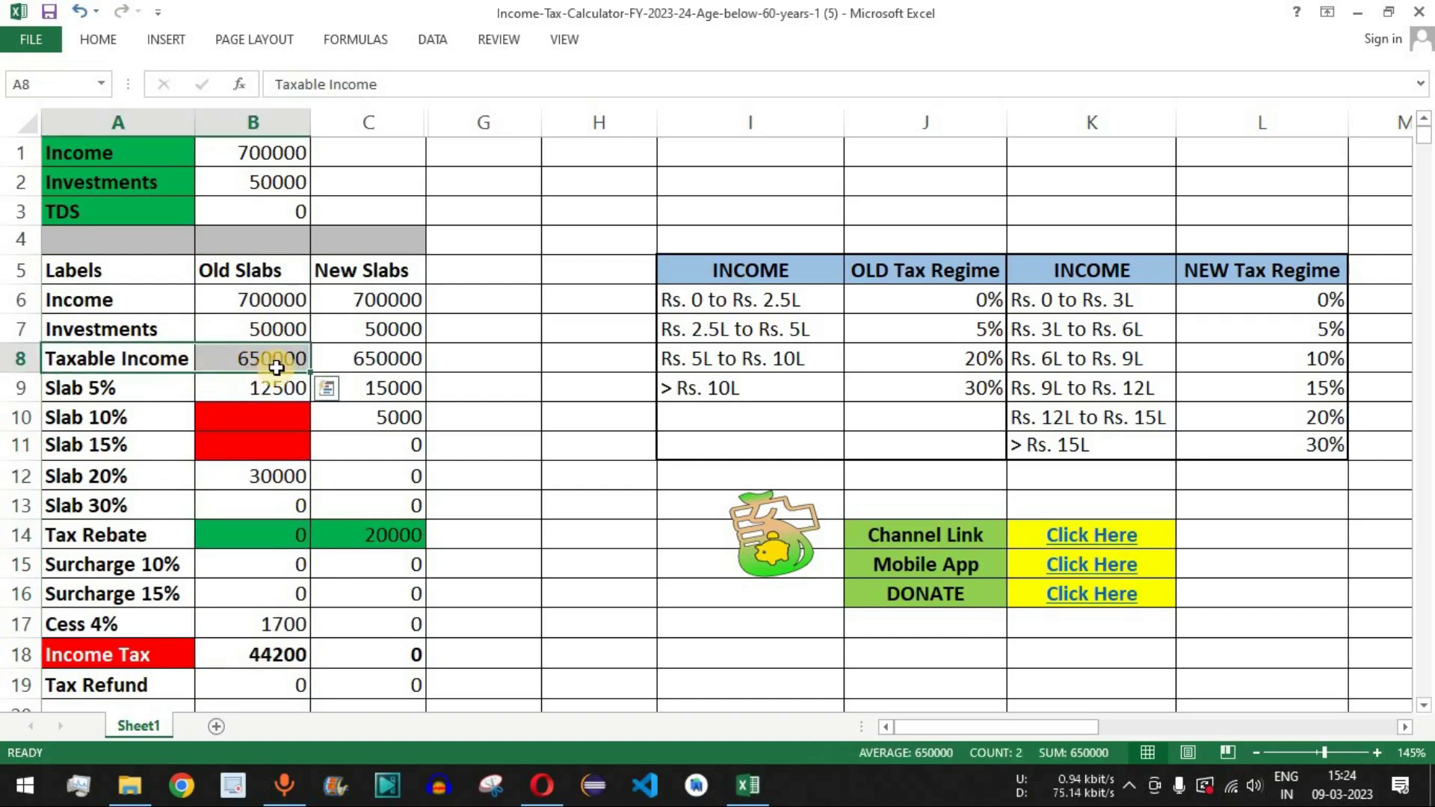
# Set the Investments in B2 to 200000 and check the taxable income under the old slabs.
pyautogui.click(268, 184)
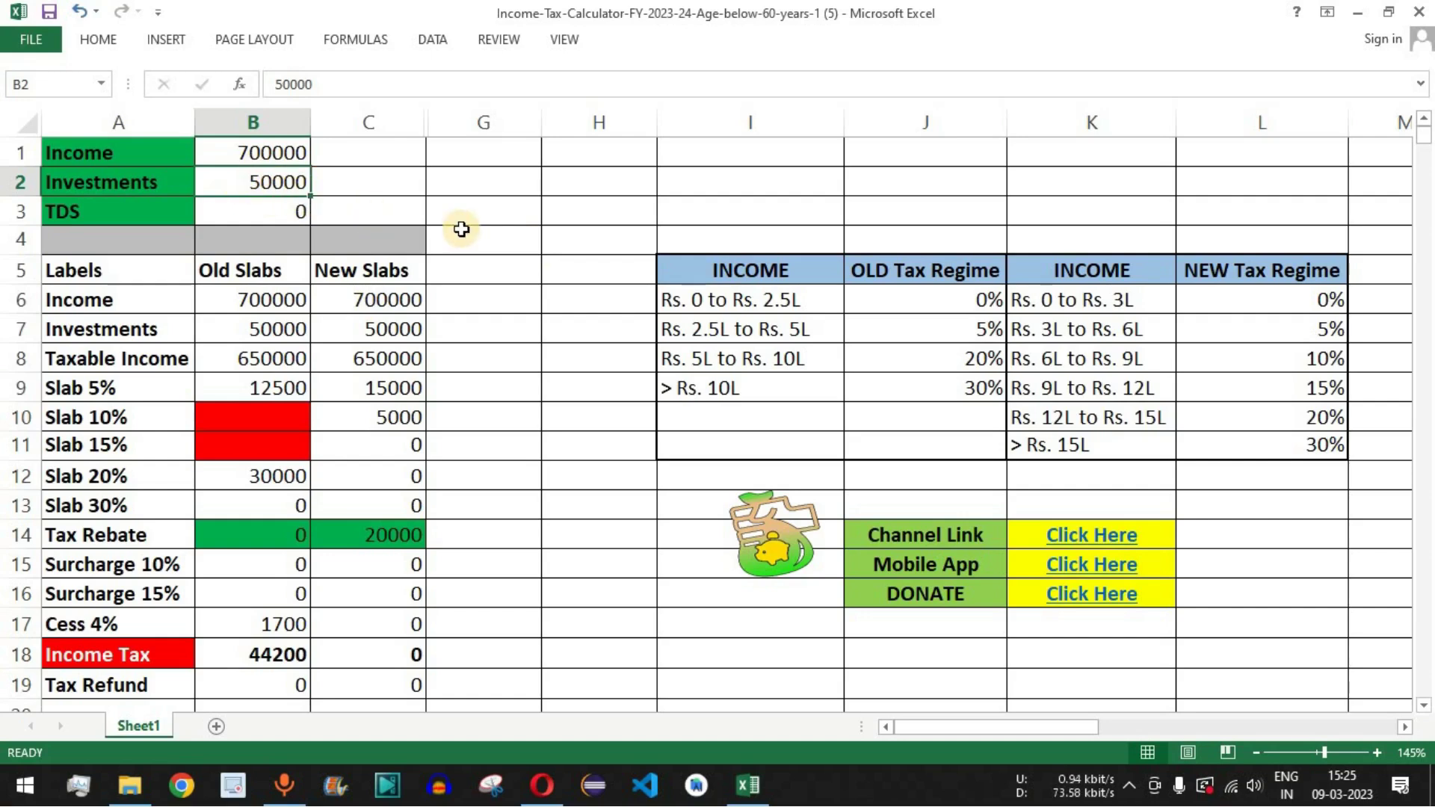
pyautogui.write('2')
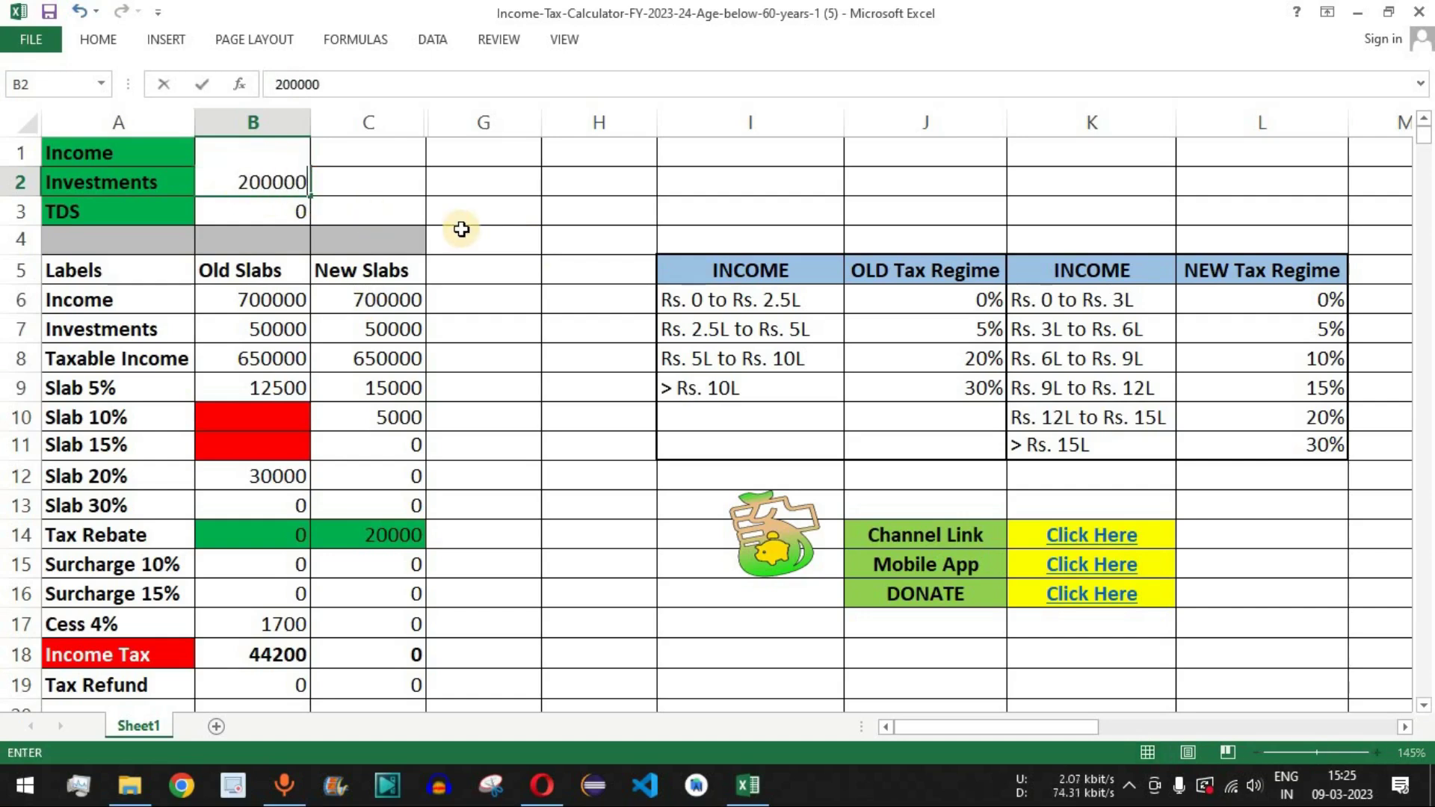
pyautogui.press('Return')
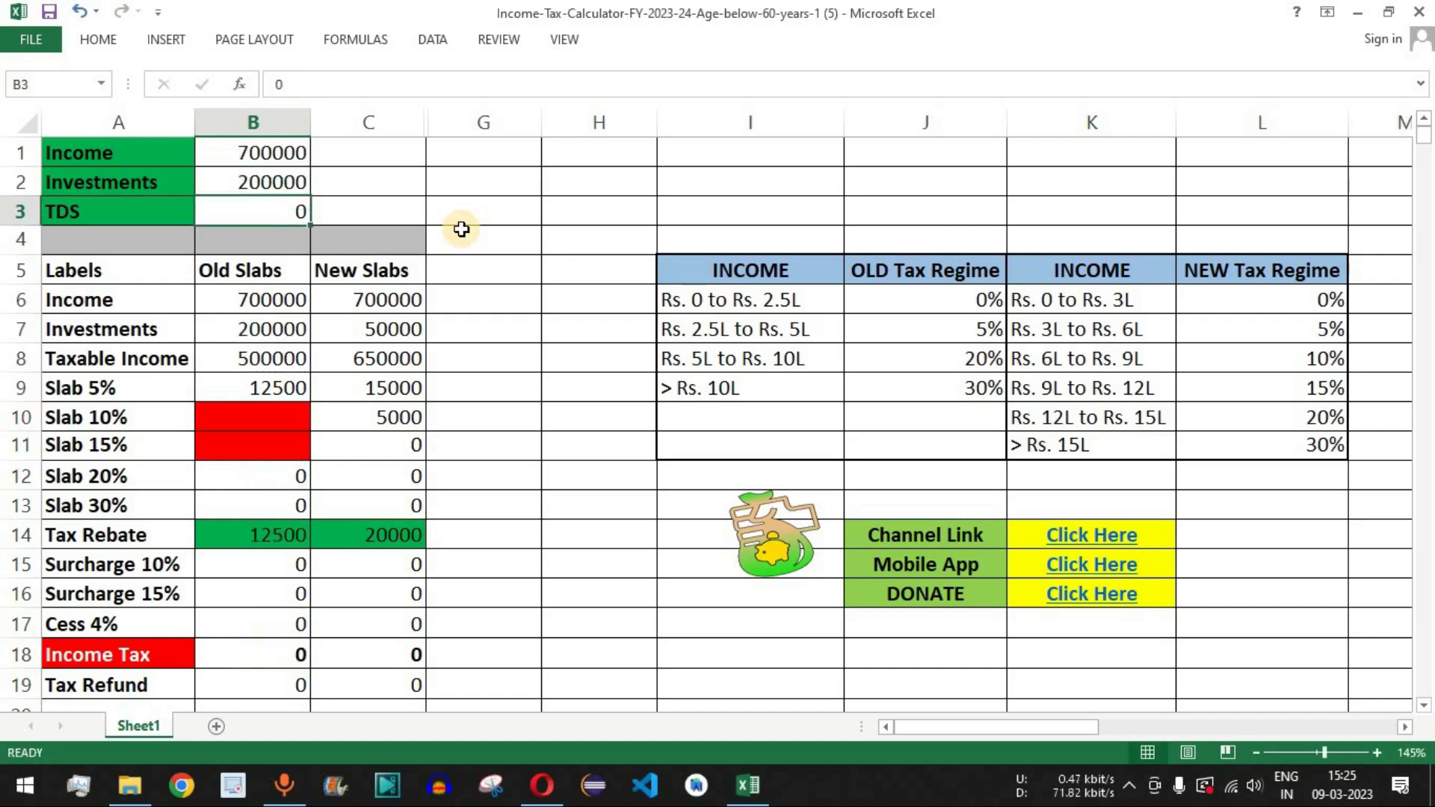
pyautogui.moveTo(183, 360); pyautogui.dragTo(272, 370)
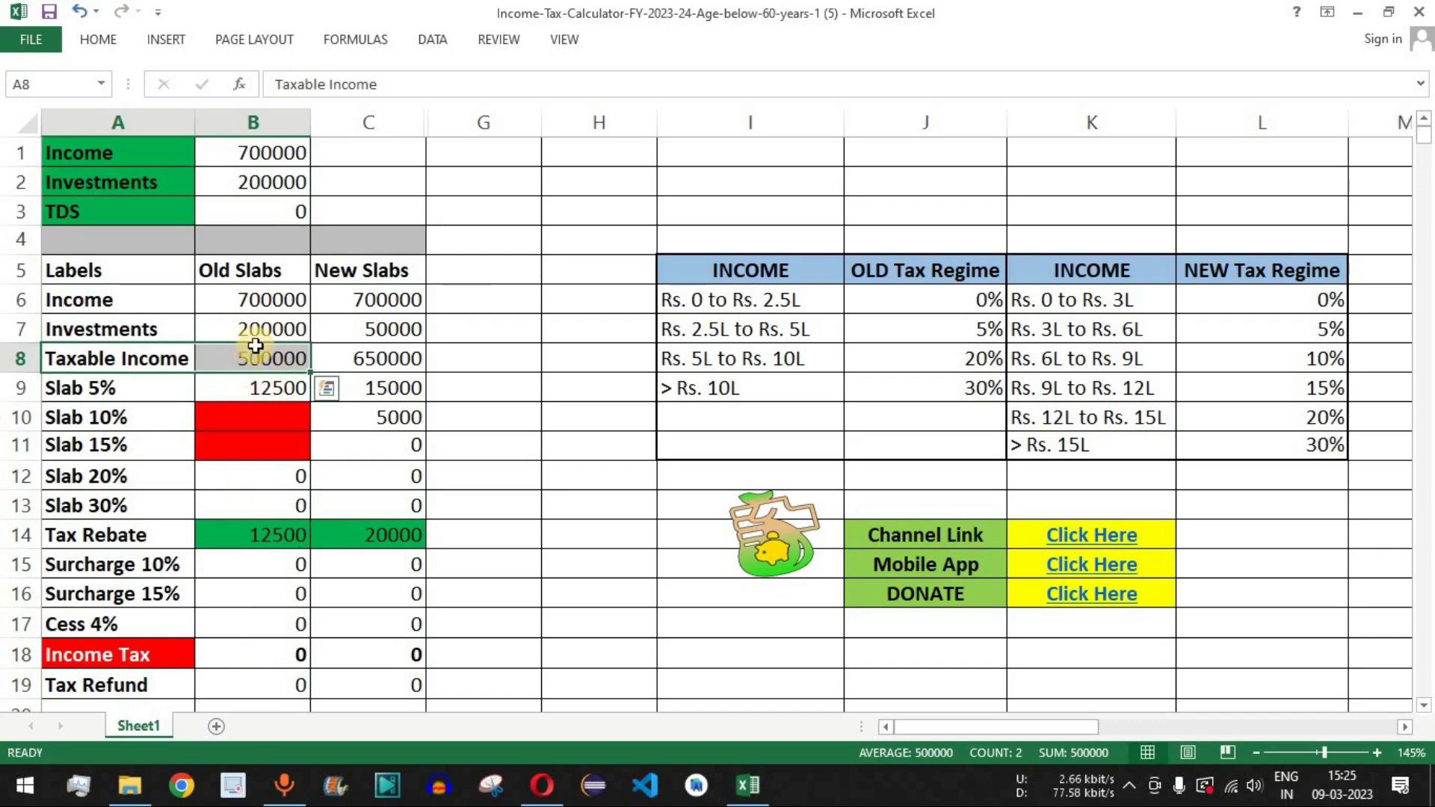
# Check the Tax Rebate, Income Tax and Taxable Income rows in the Old Slabs column.
pyautogui.click(145, 544)
pyautogui.click(246, 539)
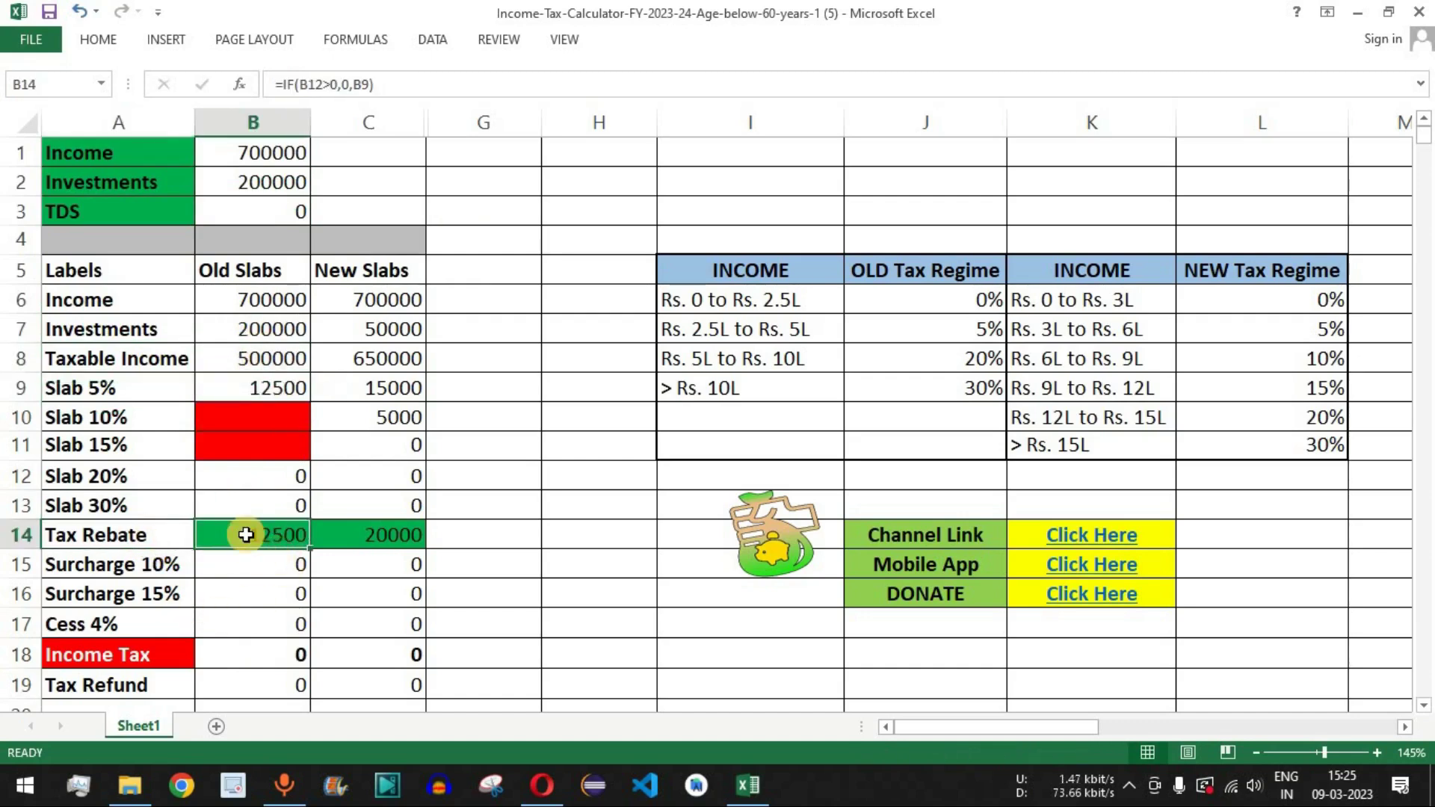
pyautogui.click(293, 657)
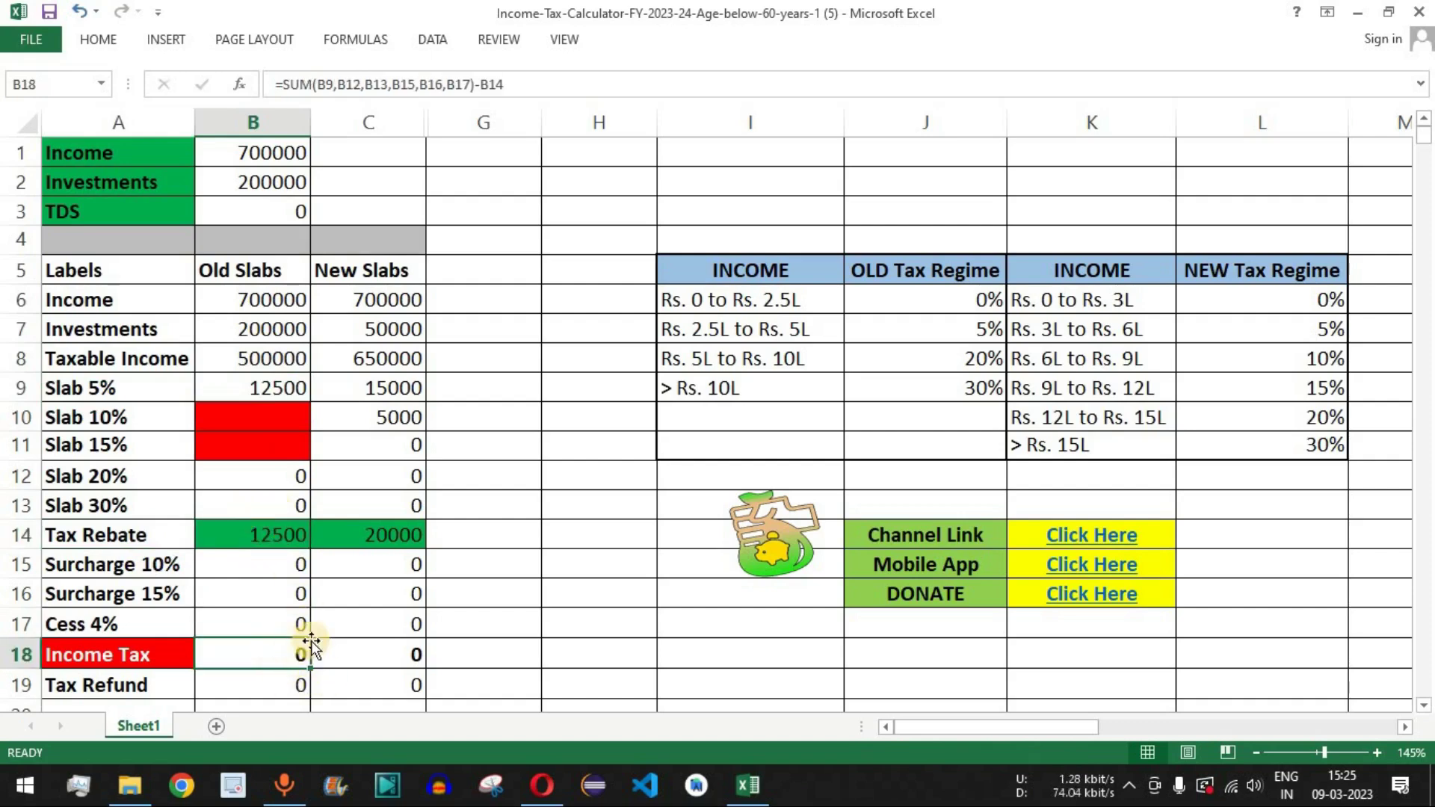
pyautogui.click(269, 300)
pyautogui.moveTo(257, 270); pyautogui.dragTo(269, 680)
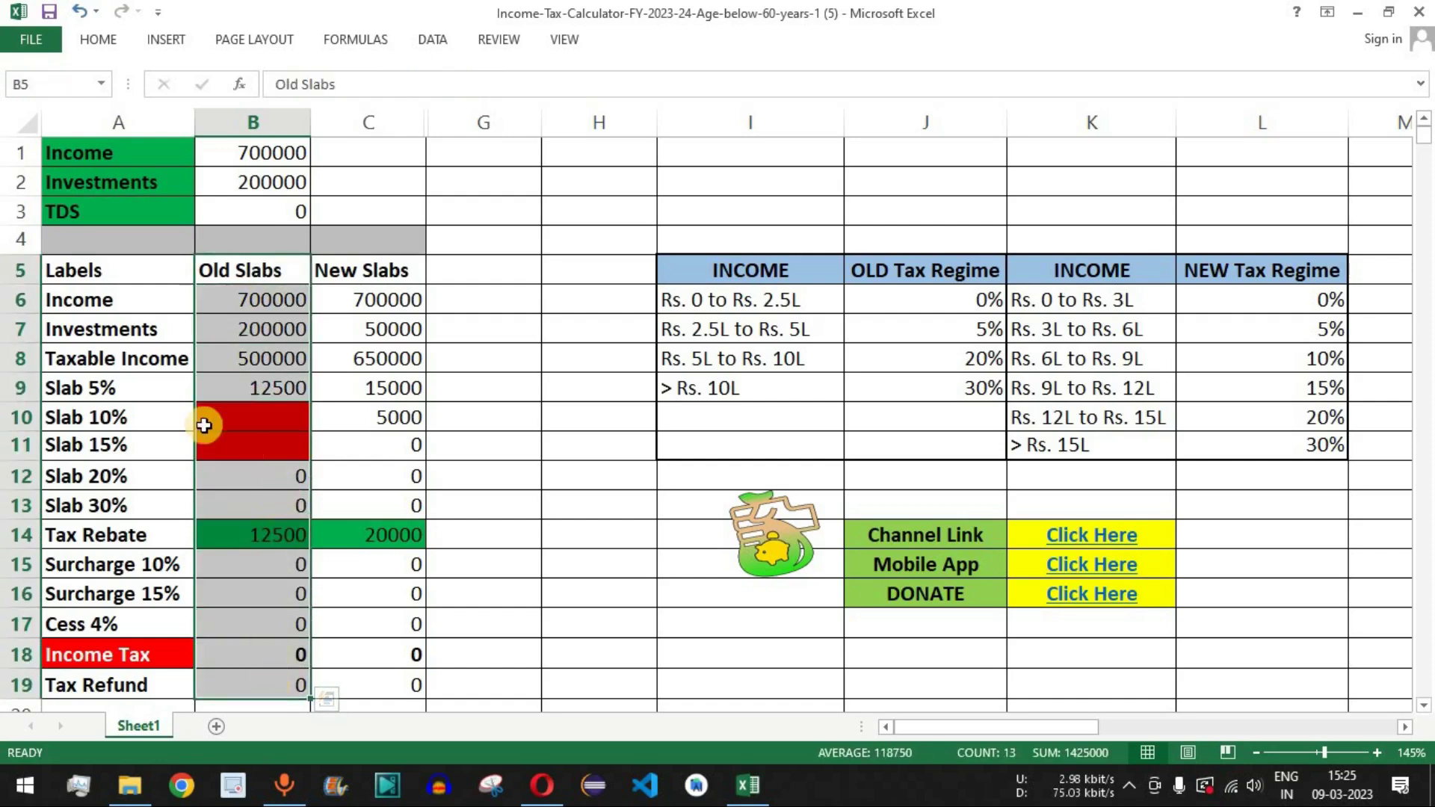
pyautogui.moveTo(178, 362); pyautogui.dragTo(257, 357)
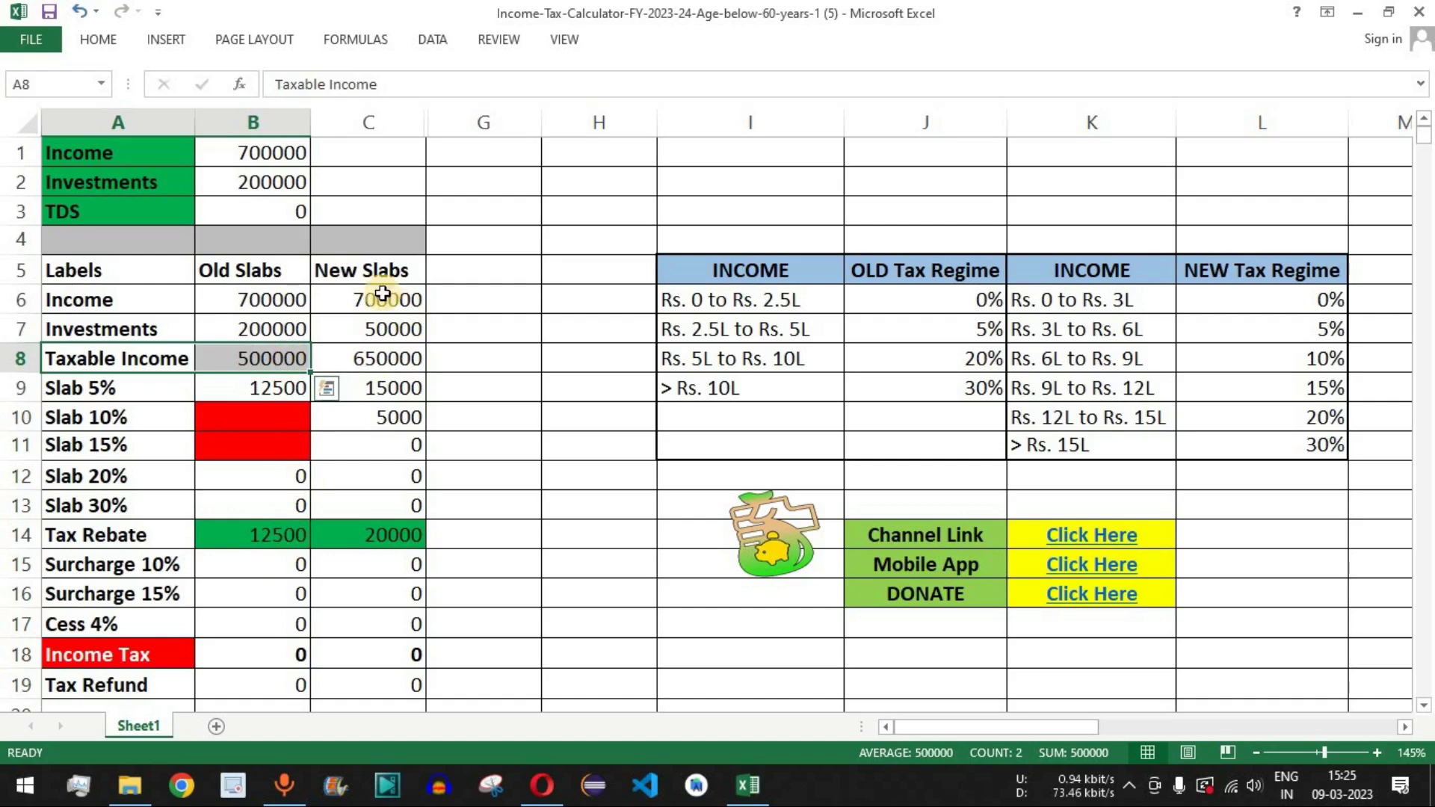
# Examine the New Slabs column, including its Taxable Income and Investments cells.
pyautogui.moveTo(380, 282); pyautogui.dragTo(384, 676)
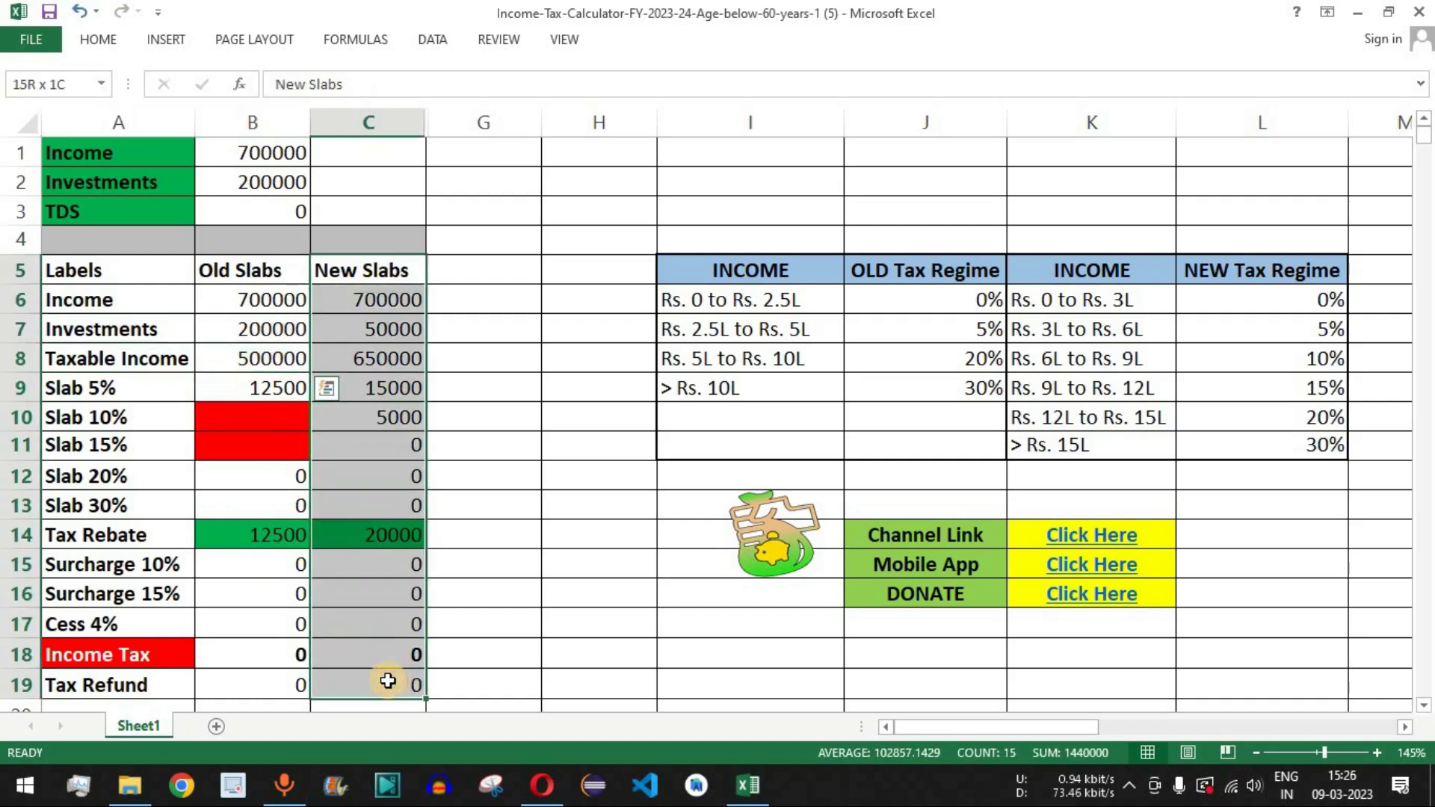
pyautogui.click(390, 355)
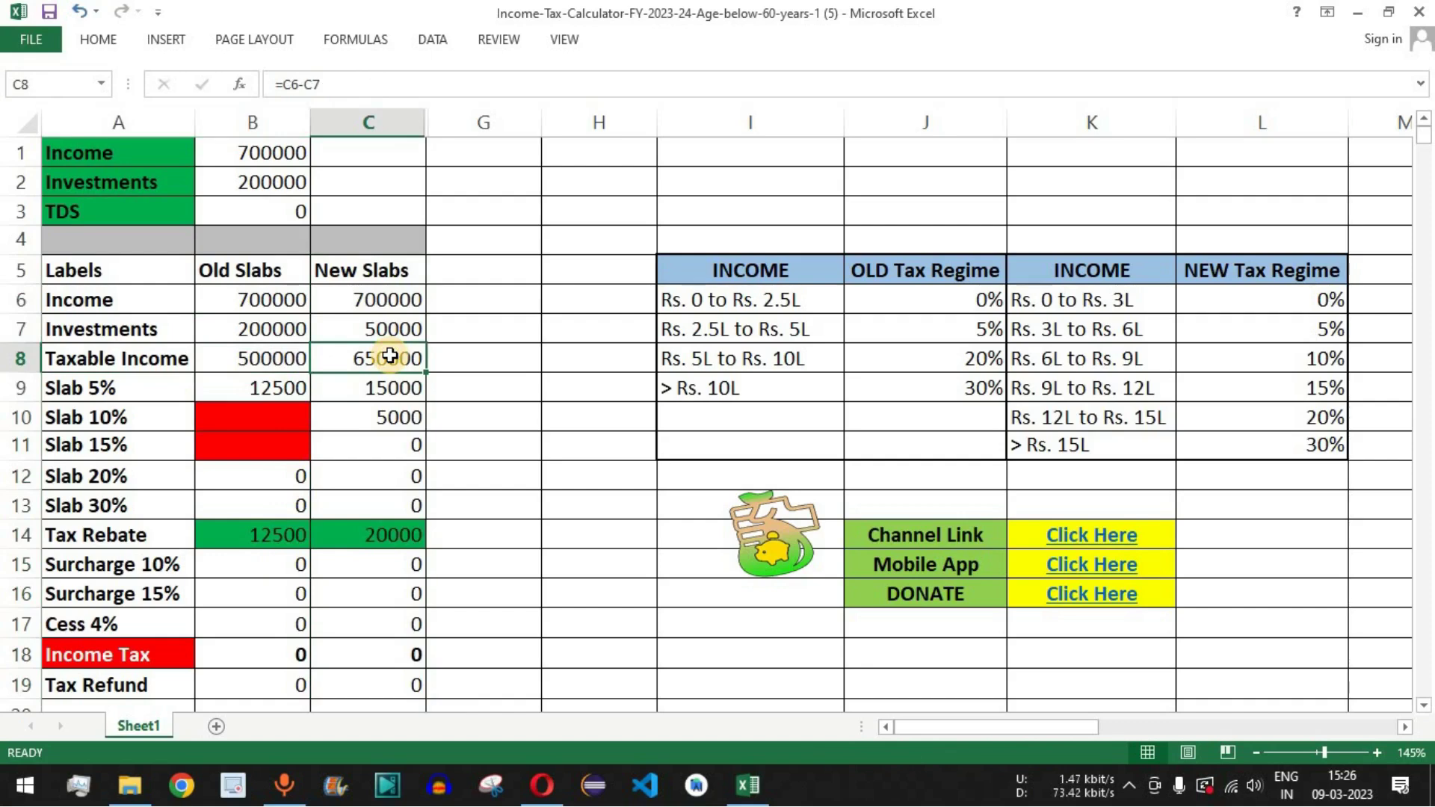
pyautogui.moveTo(375, 279); pyautogui.dragTo(406, 676)
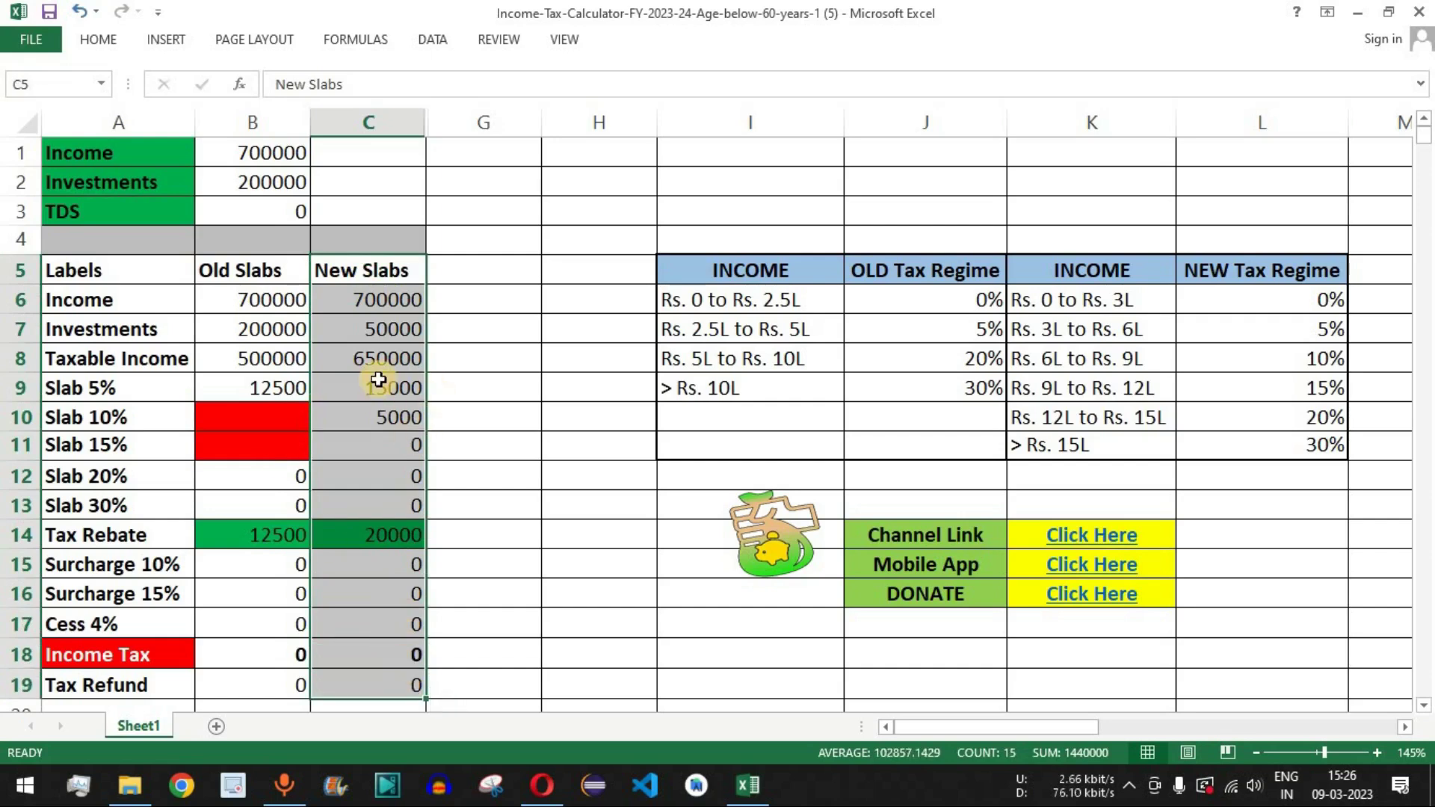
pyautogui.click(379, 329)
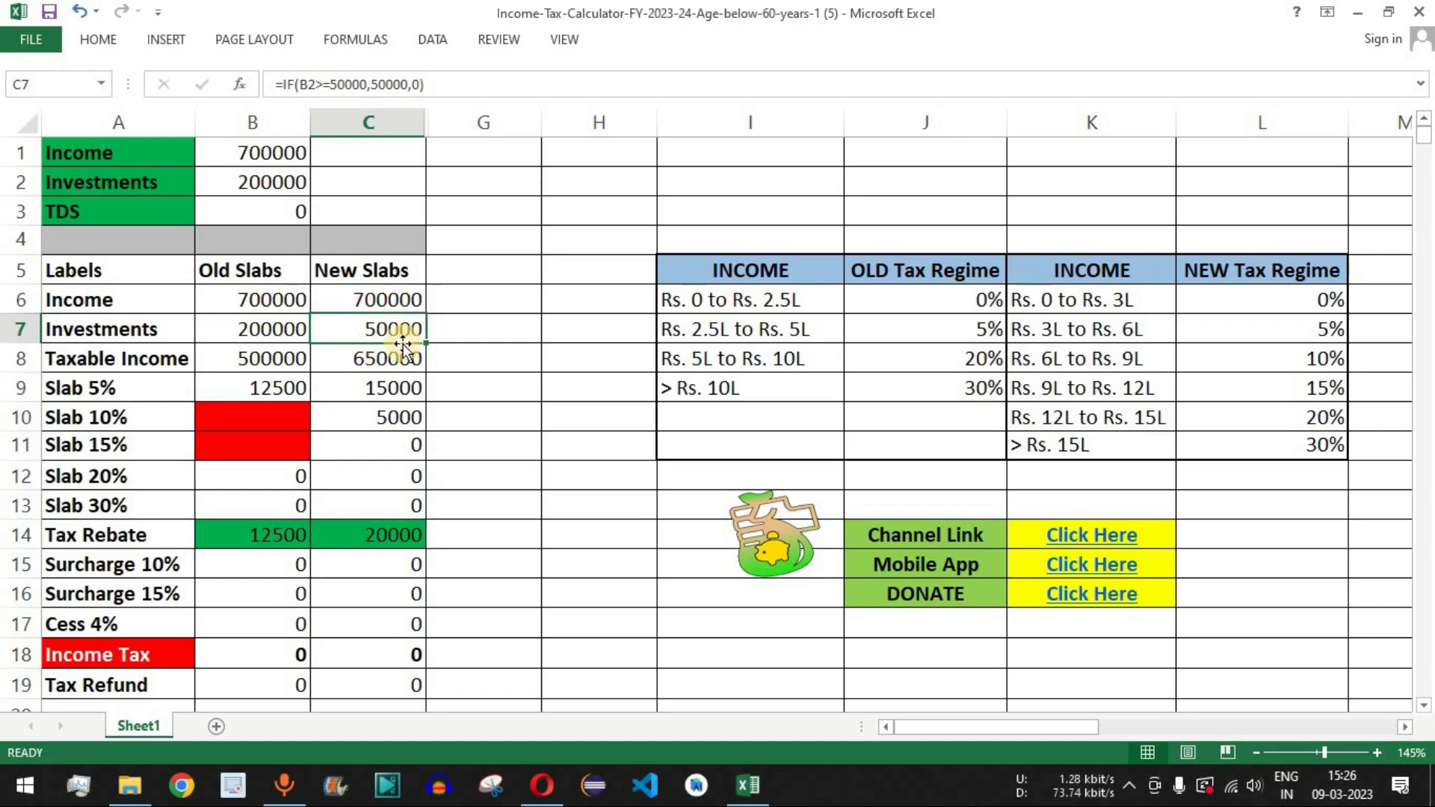
# Set the Income in B1 to 750000 and the Investments in B2 to 50000.
pyautogui.click(268, 153)
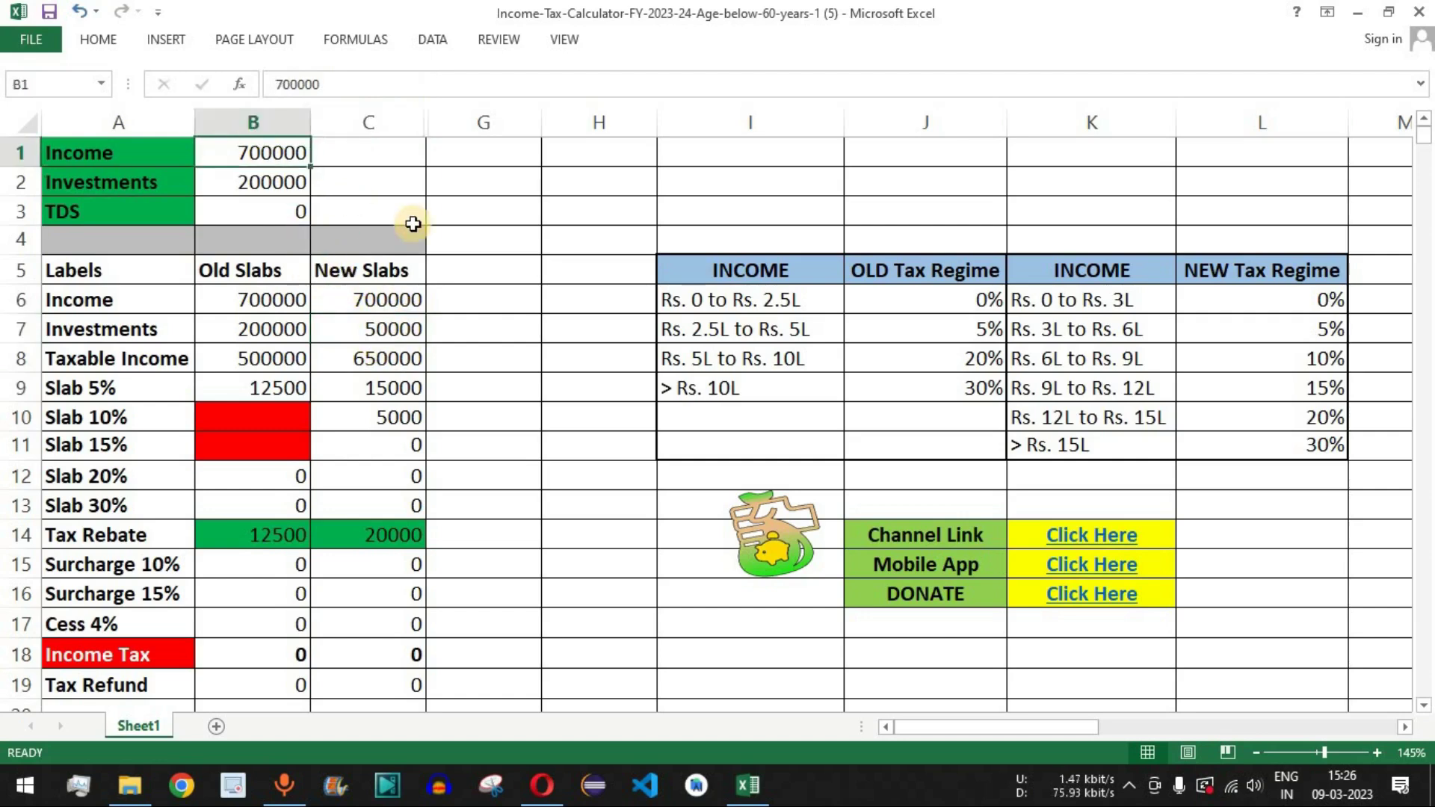
pyautogui.write('75000')
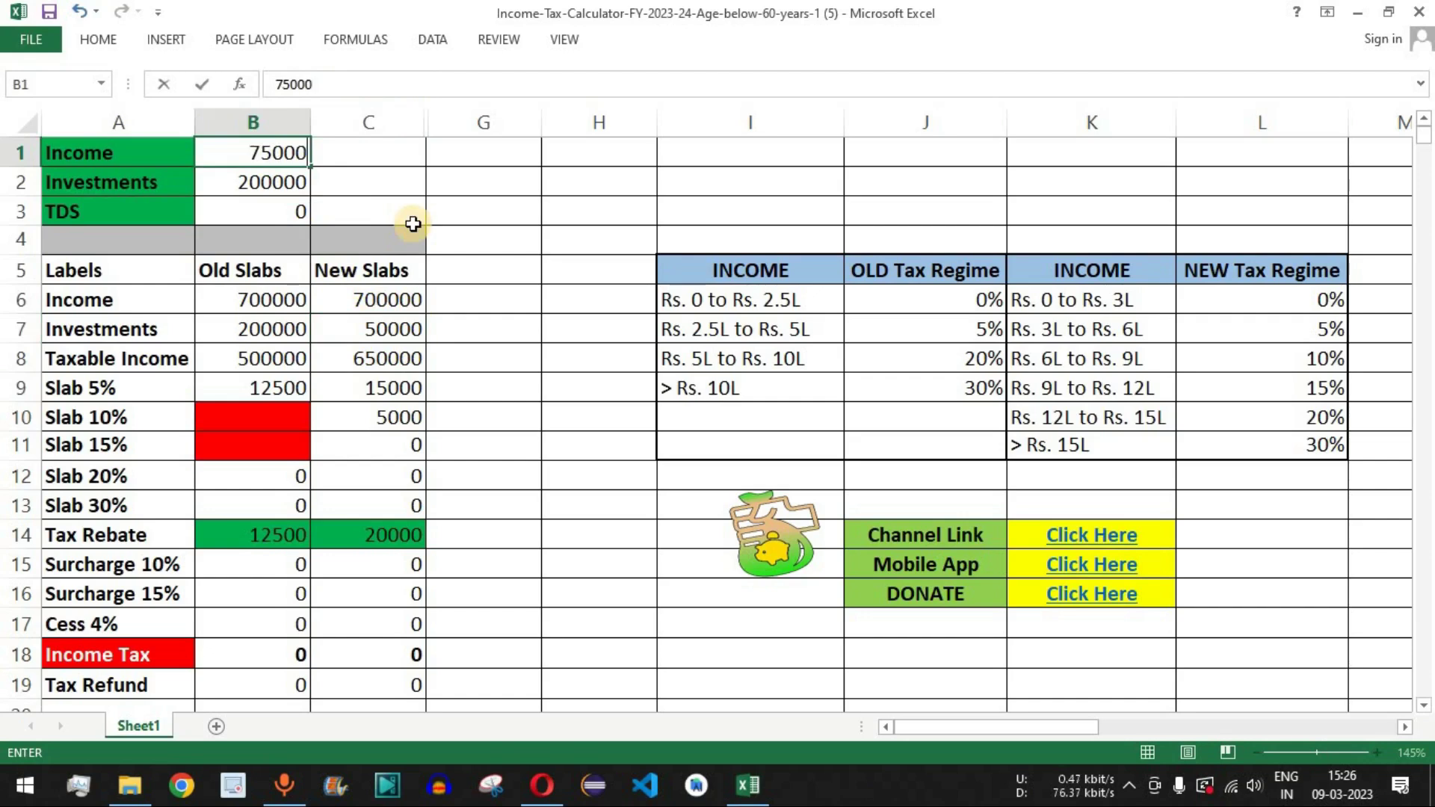
pyautogui.write('0')
pyautogui.press('Return')
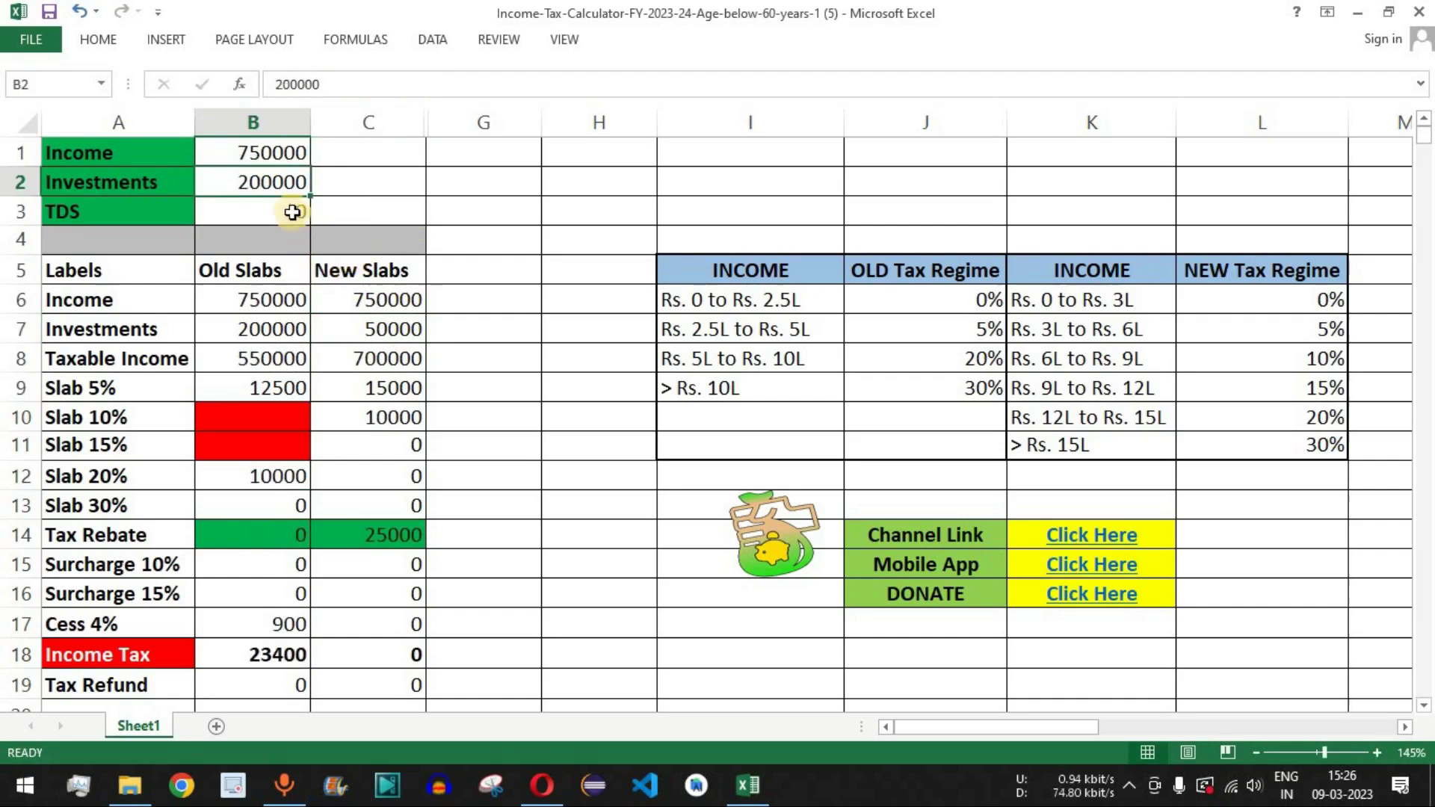
pyautogui.write('50')
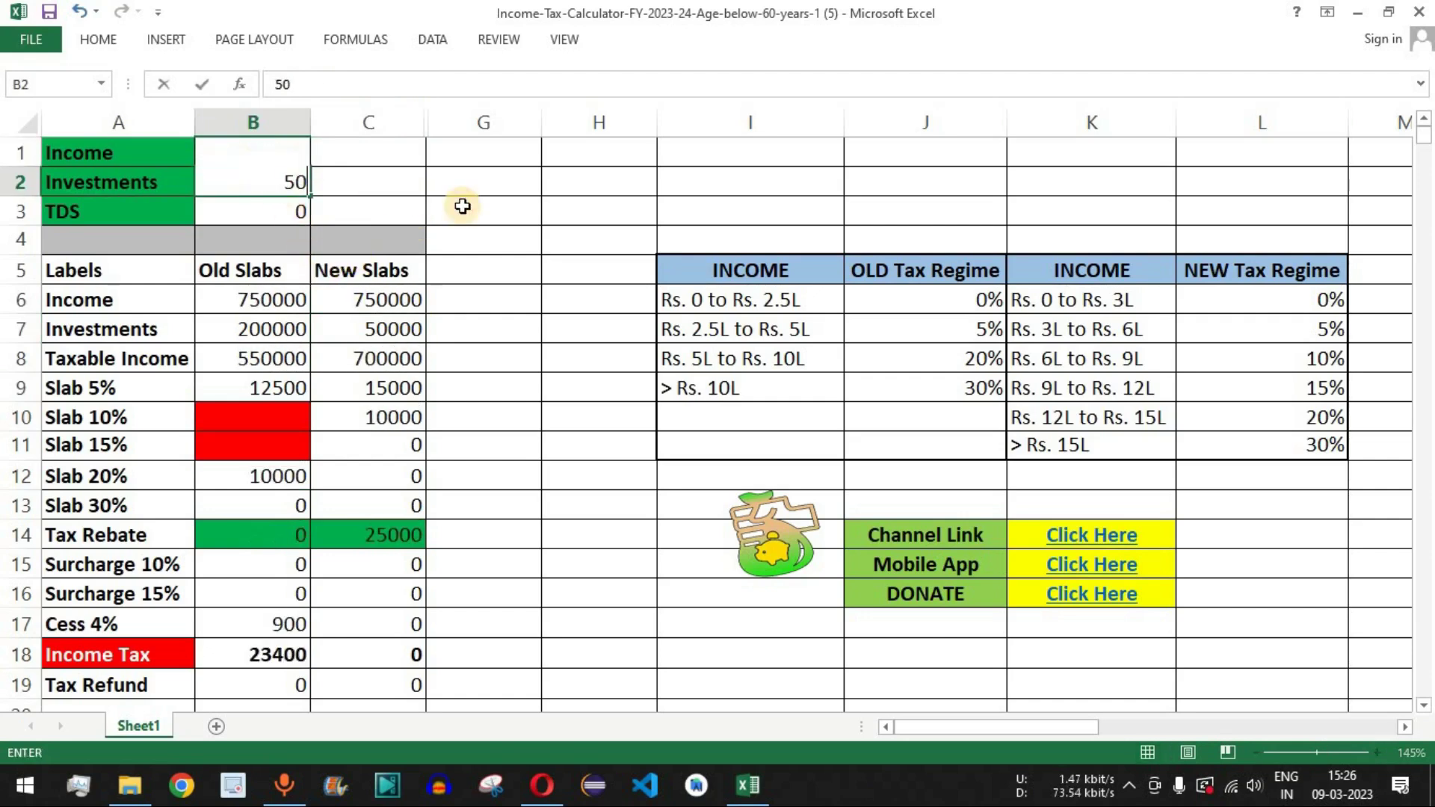
pyautogui.press('Return')
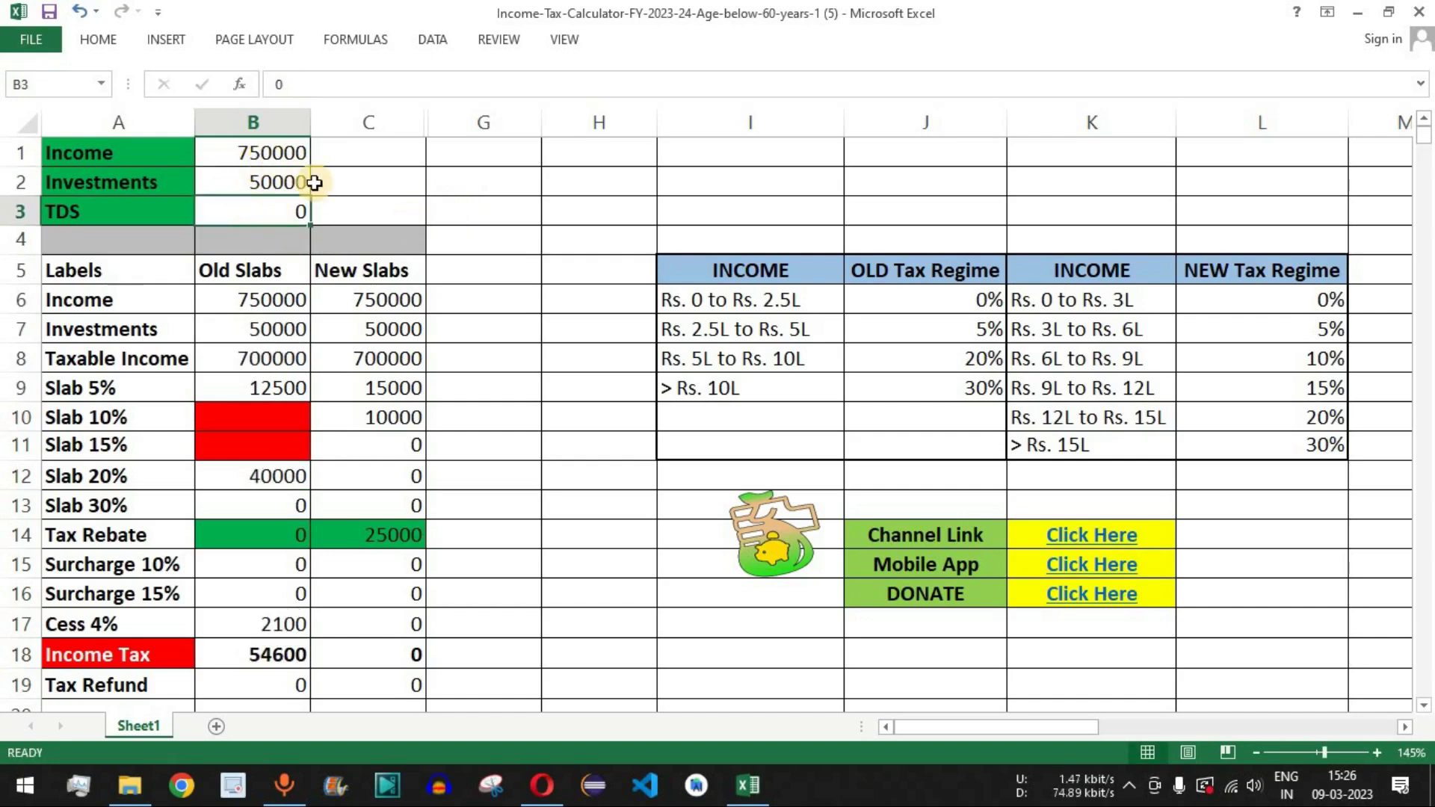
# Review the New Slabs column and compare the Taxable Income and Tax Rebate rows, ending with the new-slab Income Tax.
pyautogui.moveTo(379, 272); pyautogui.dragTo(378, 624)
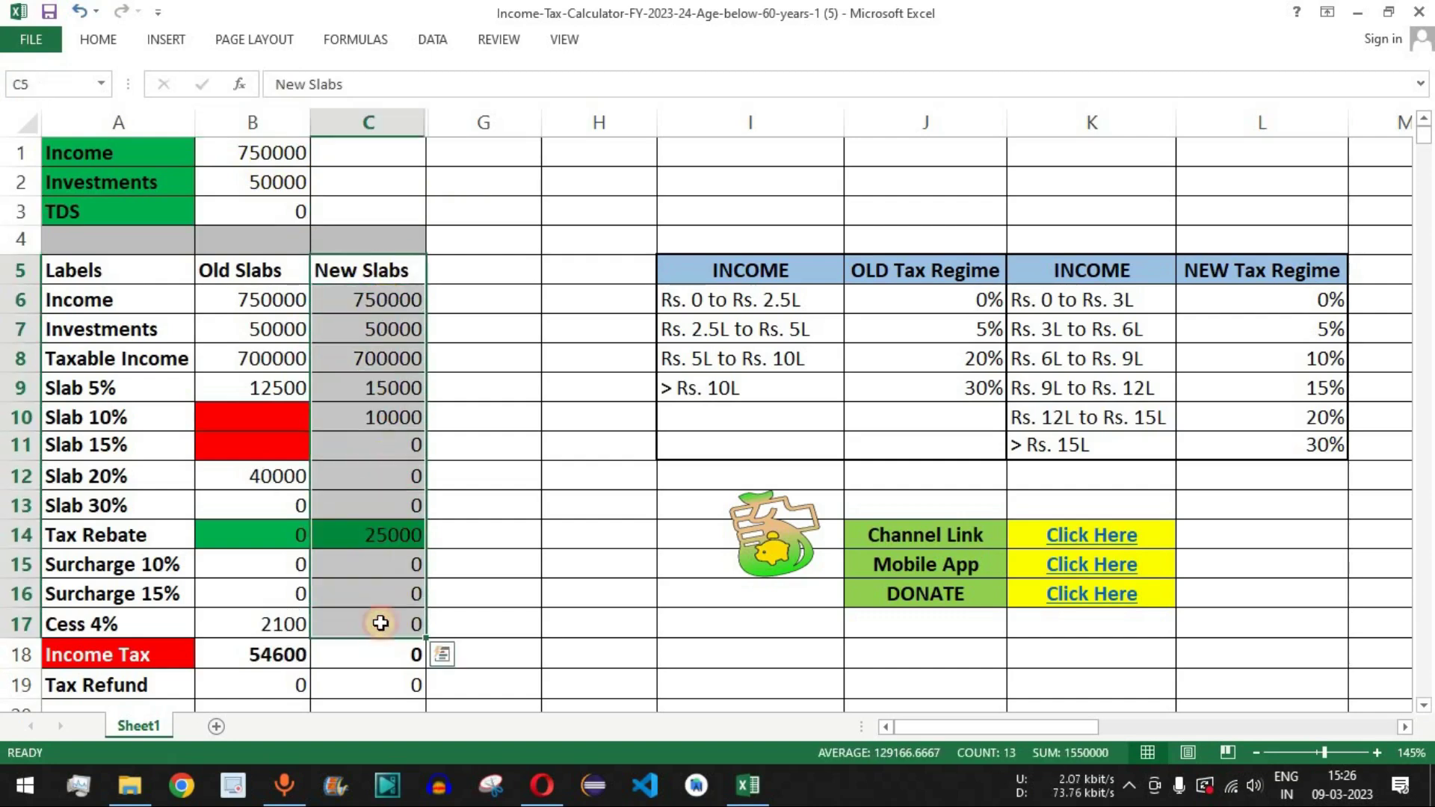
pyautogui.moveTo(150, 358); pyautogui.dragTo(379, 362)
pyautogui.moveTo(131, 542); pyautogui.dragTo(387, 545)
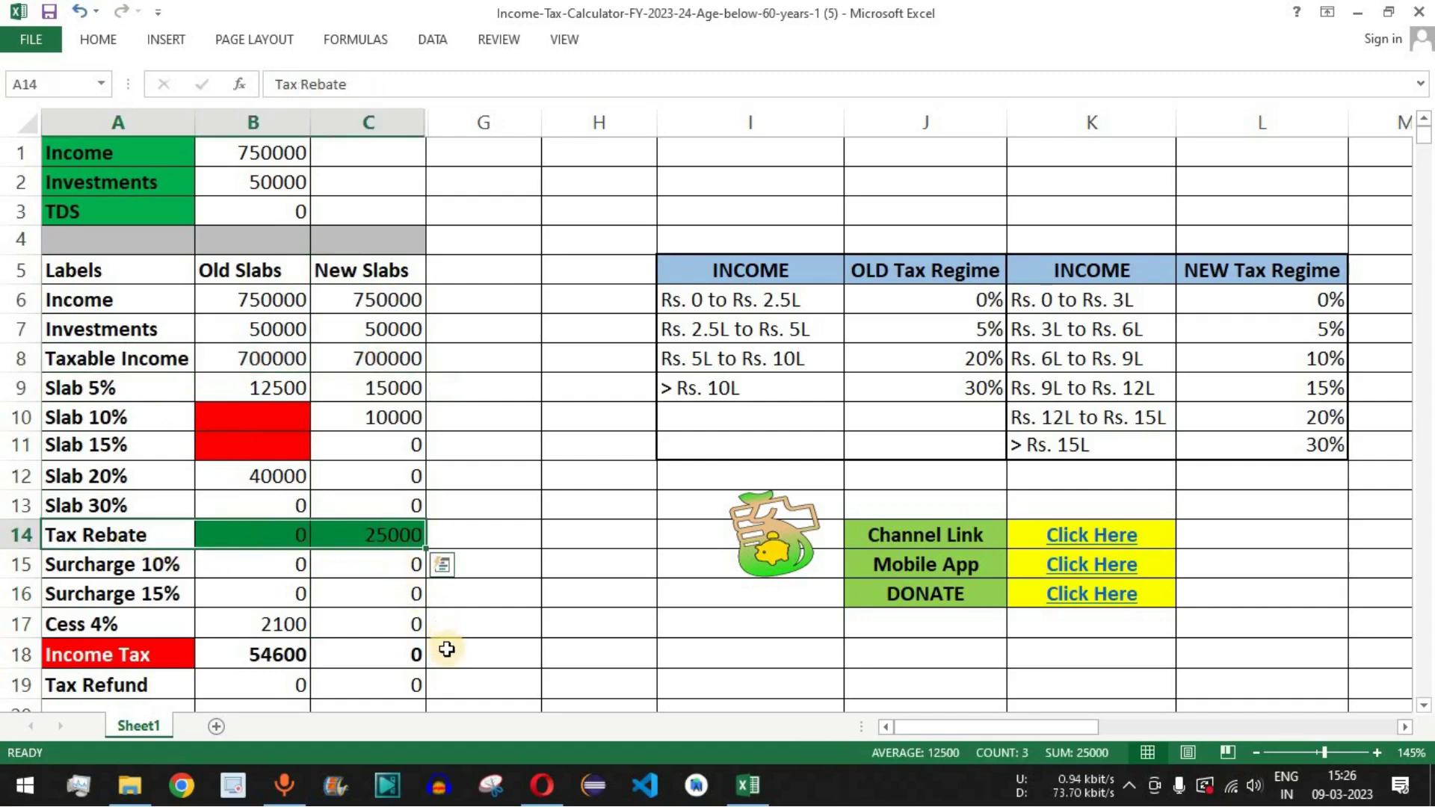
pyautogui.click(413, 654)
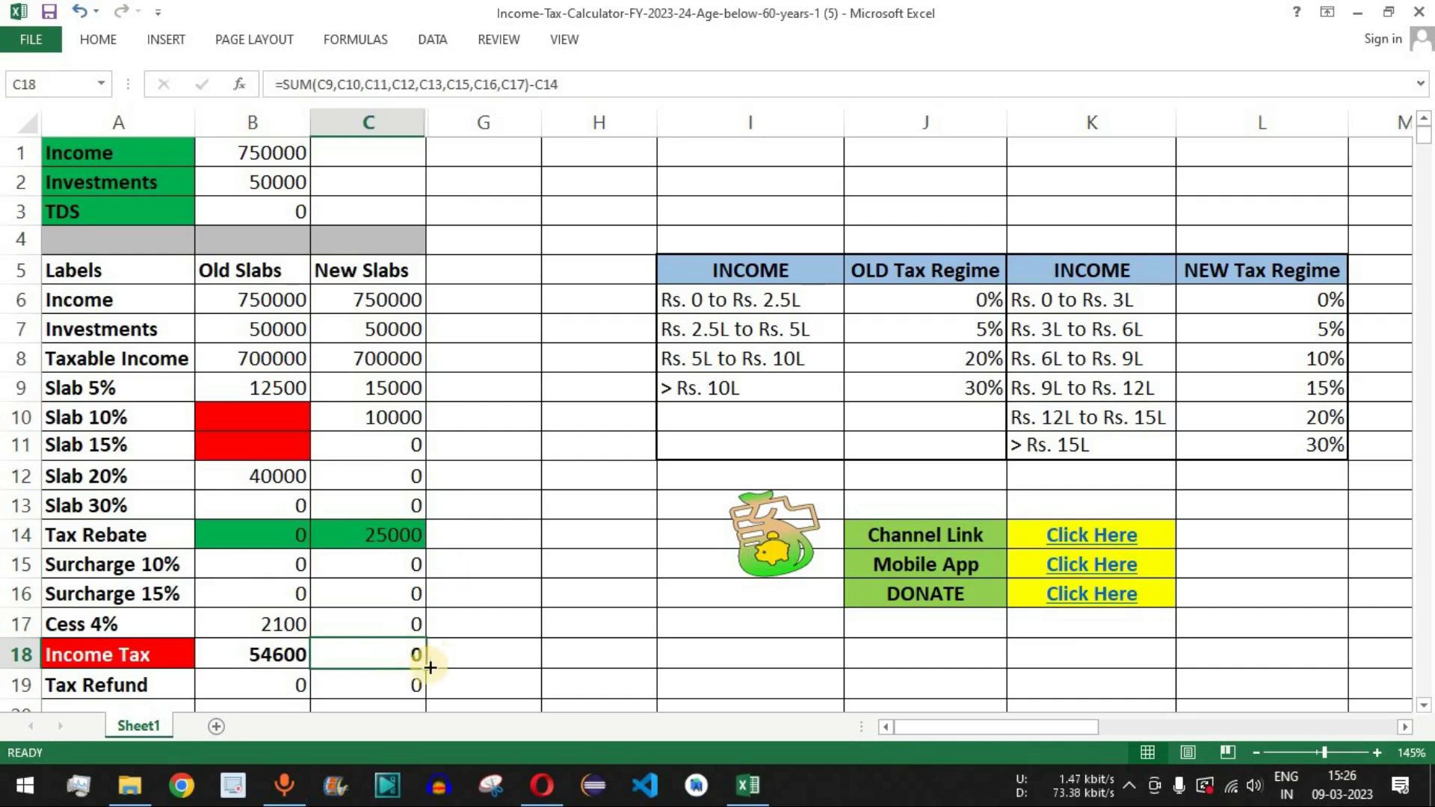
# Examine the Old Slabs column against the Investments input, and consult the old and new tax regime rate table.
pyautogui.moveTo(257, 272); pyautogui.dragTo(272, 671)
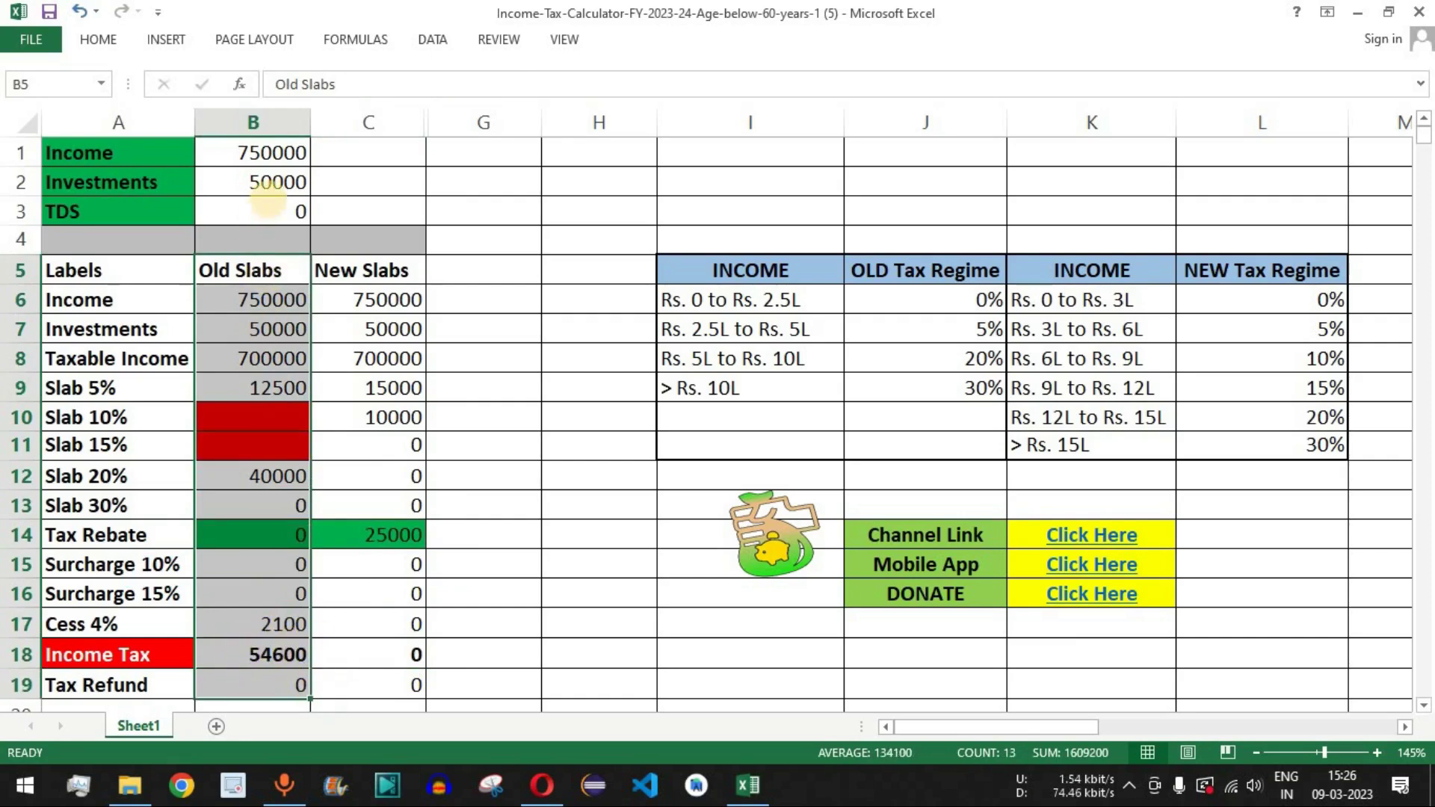
pyautogui.click(275, 183)
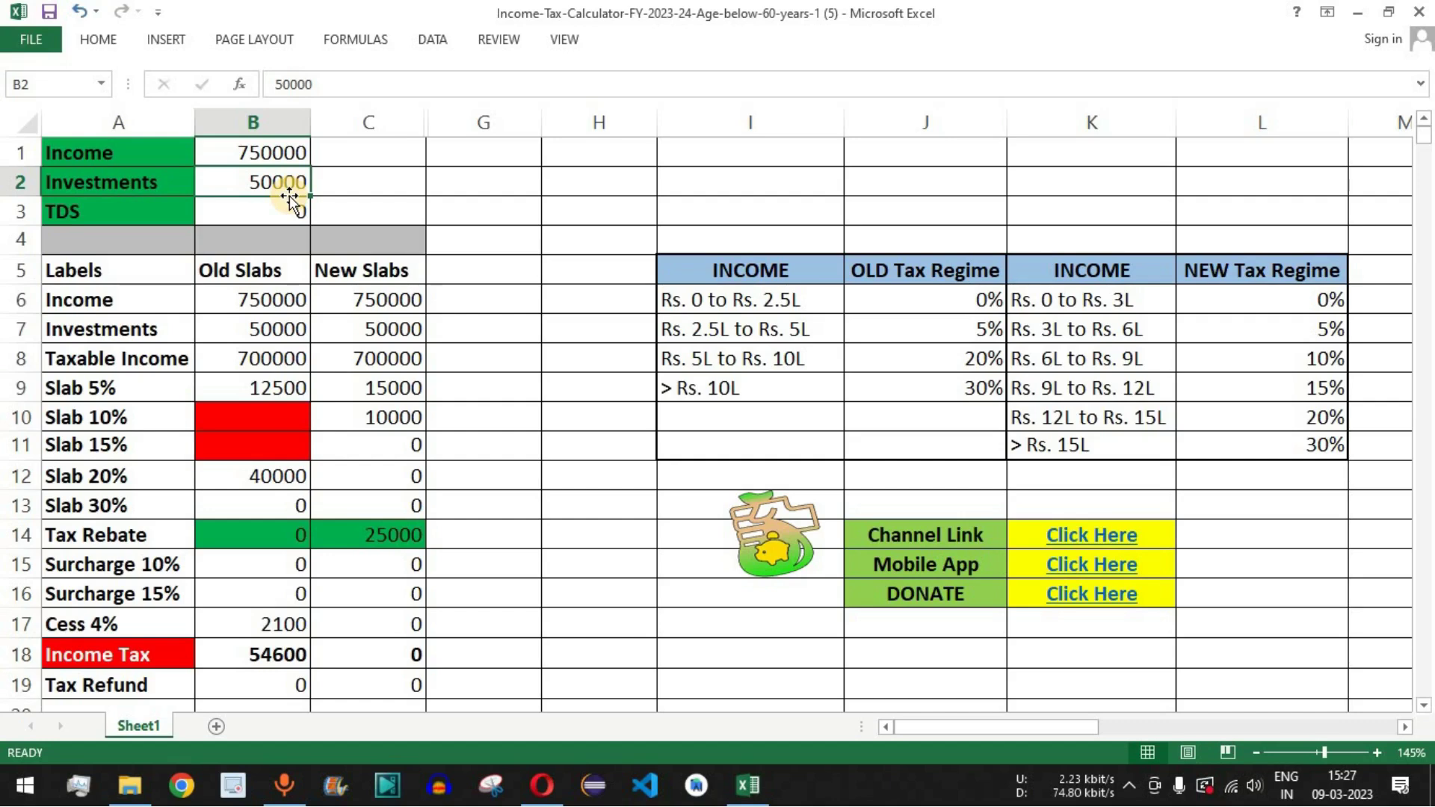
pyautogui.moveTo(295, 263); pyautogui.dragTo(266, 683)
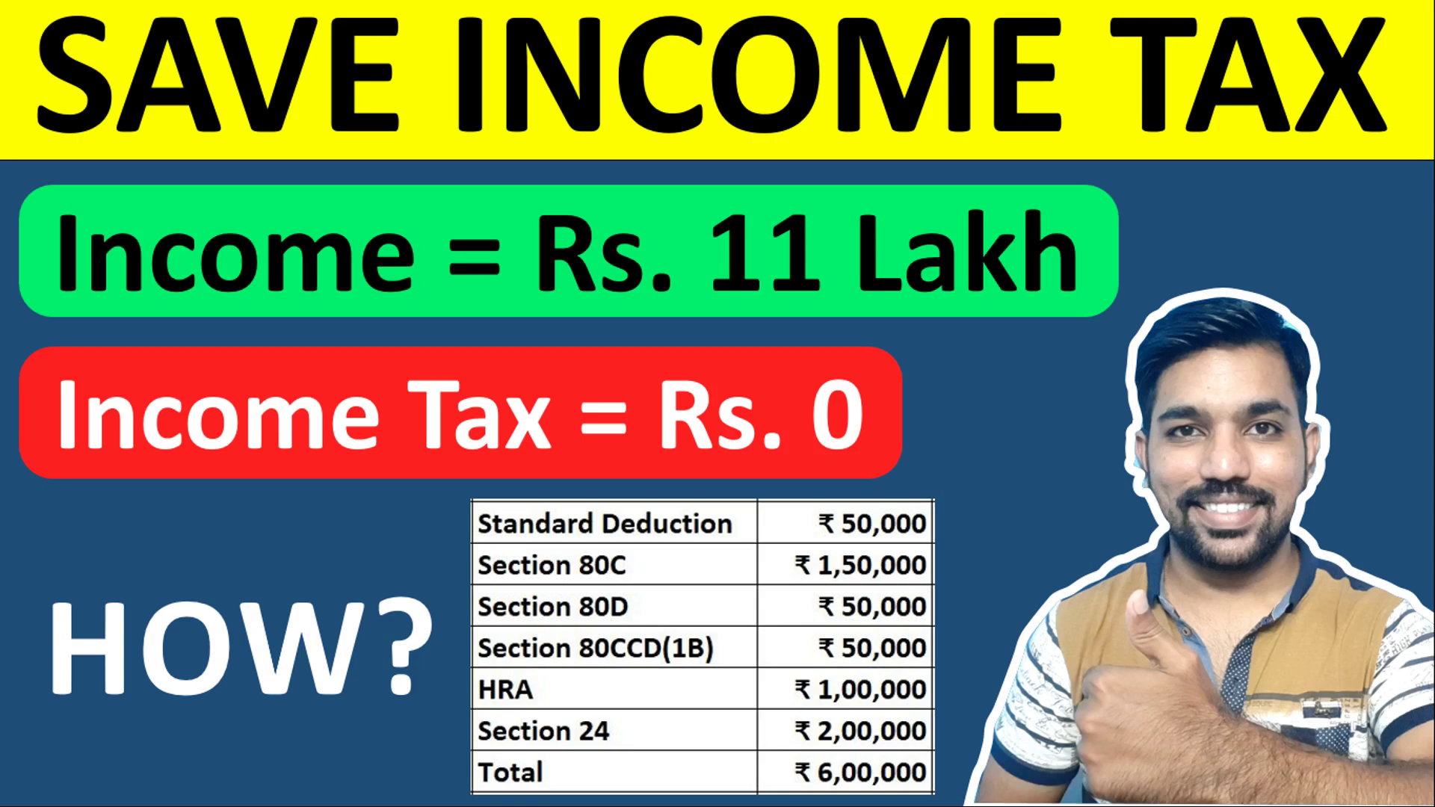
pyautogui.moveTo(253, 270); pyautogui.dragTo(272, 682)
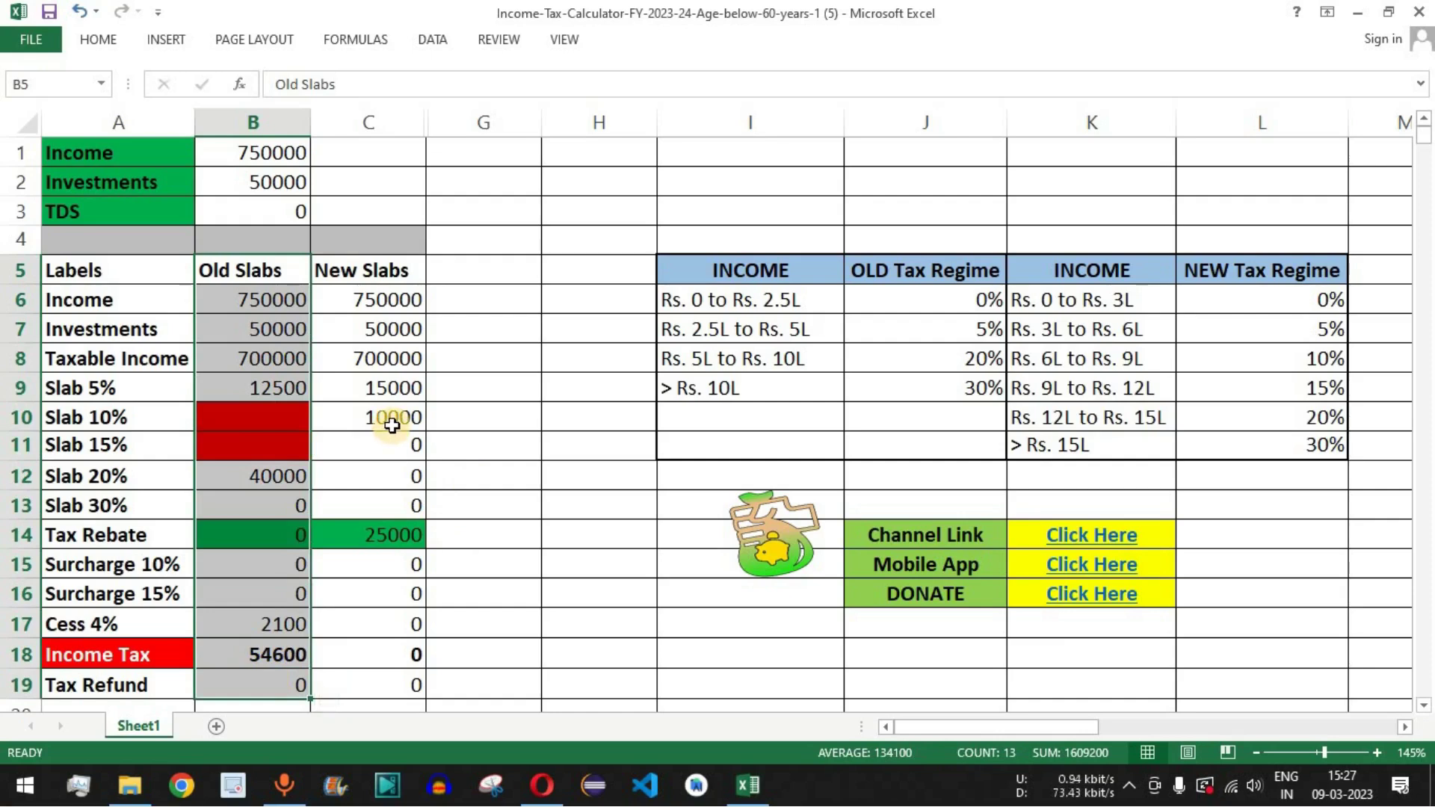
pyautogui.moveTo(747, 270); pyautogui.dragTo(1263, 445)
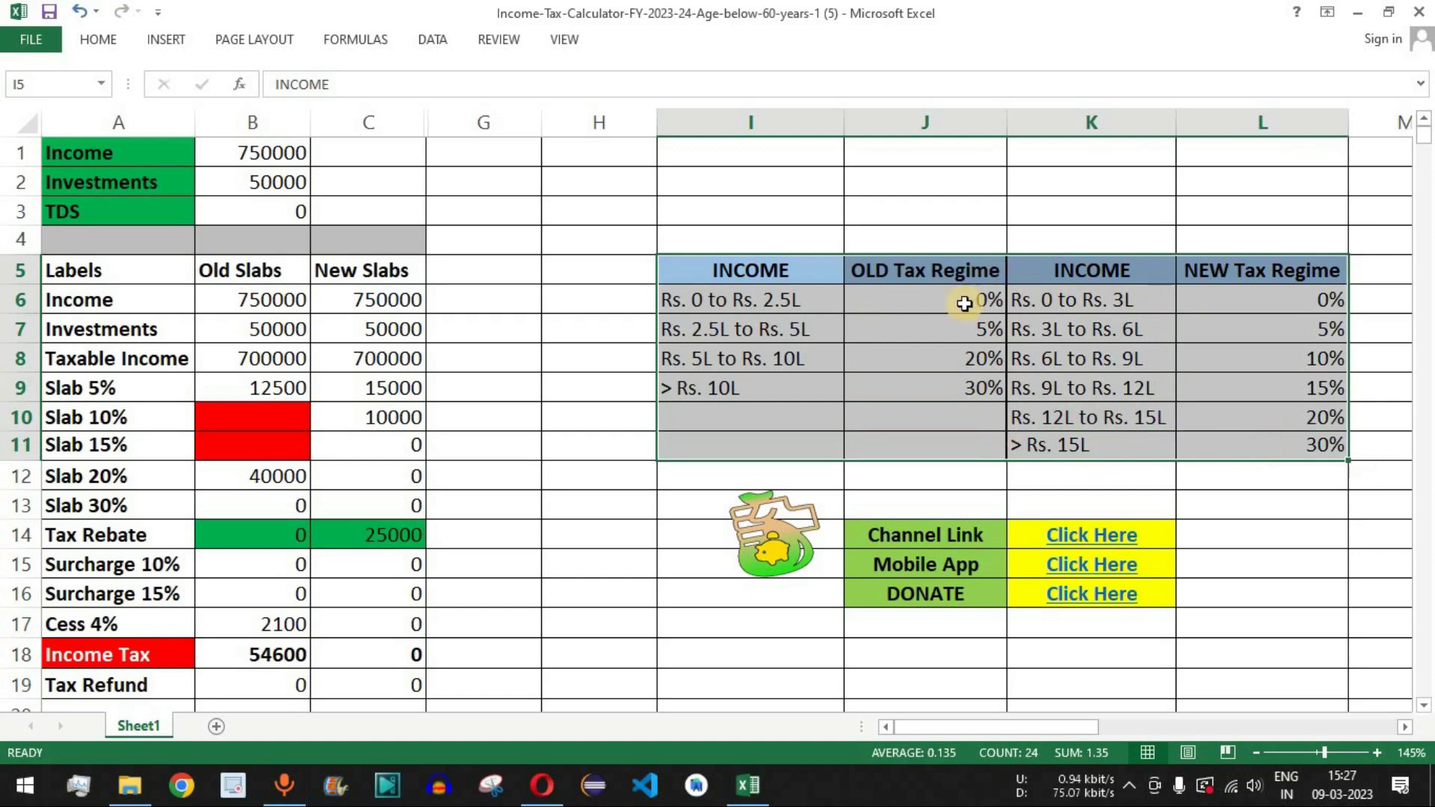
pyautogui.click(1093, 357)
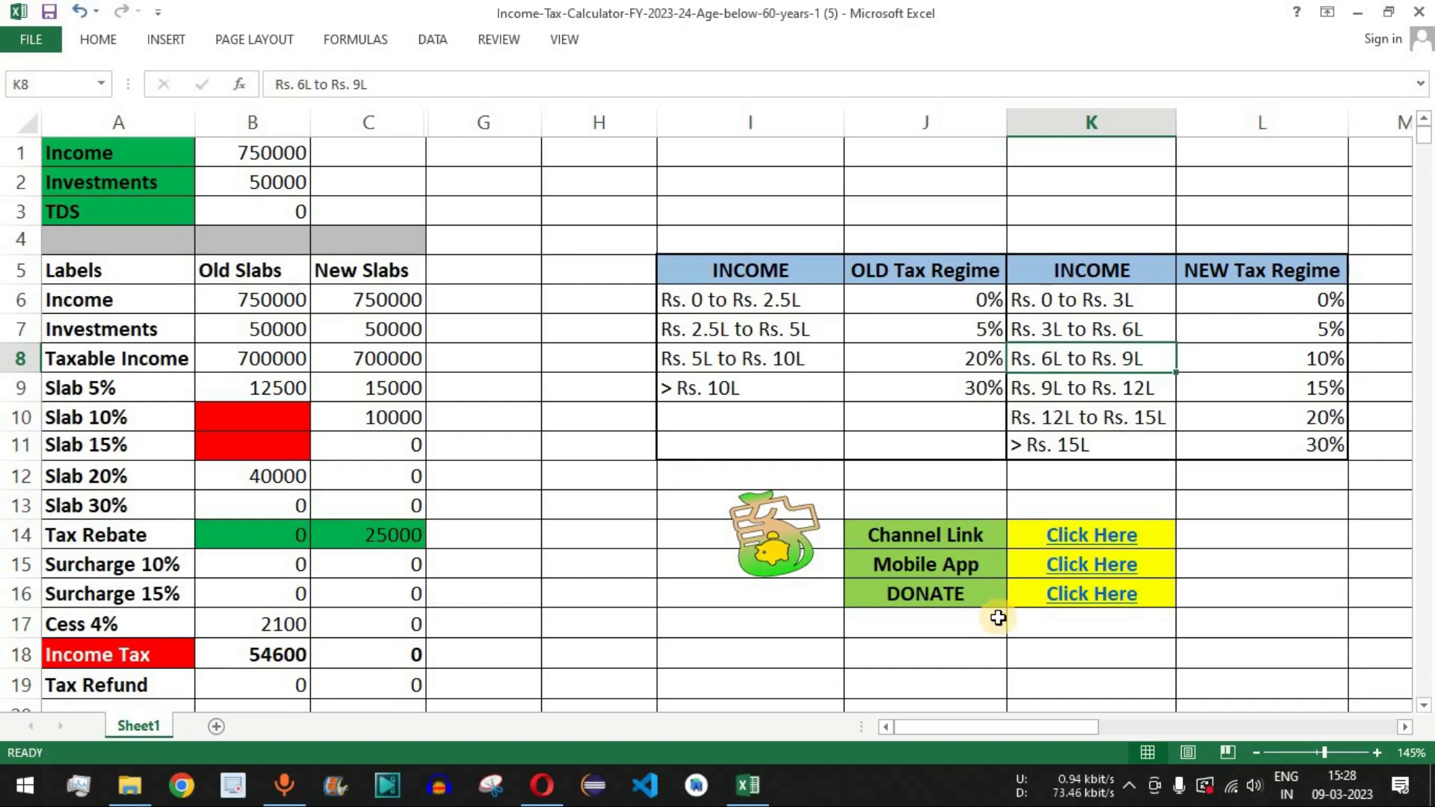
# Look over the Channel Link, Mobile App and DONATE rows along with the calculator sheet as a whole.
pyautogui.moveTo(951, 535); pyautogui.dragTo(1092, 537)
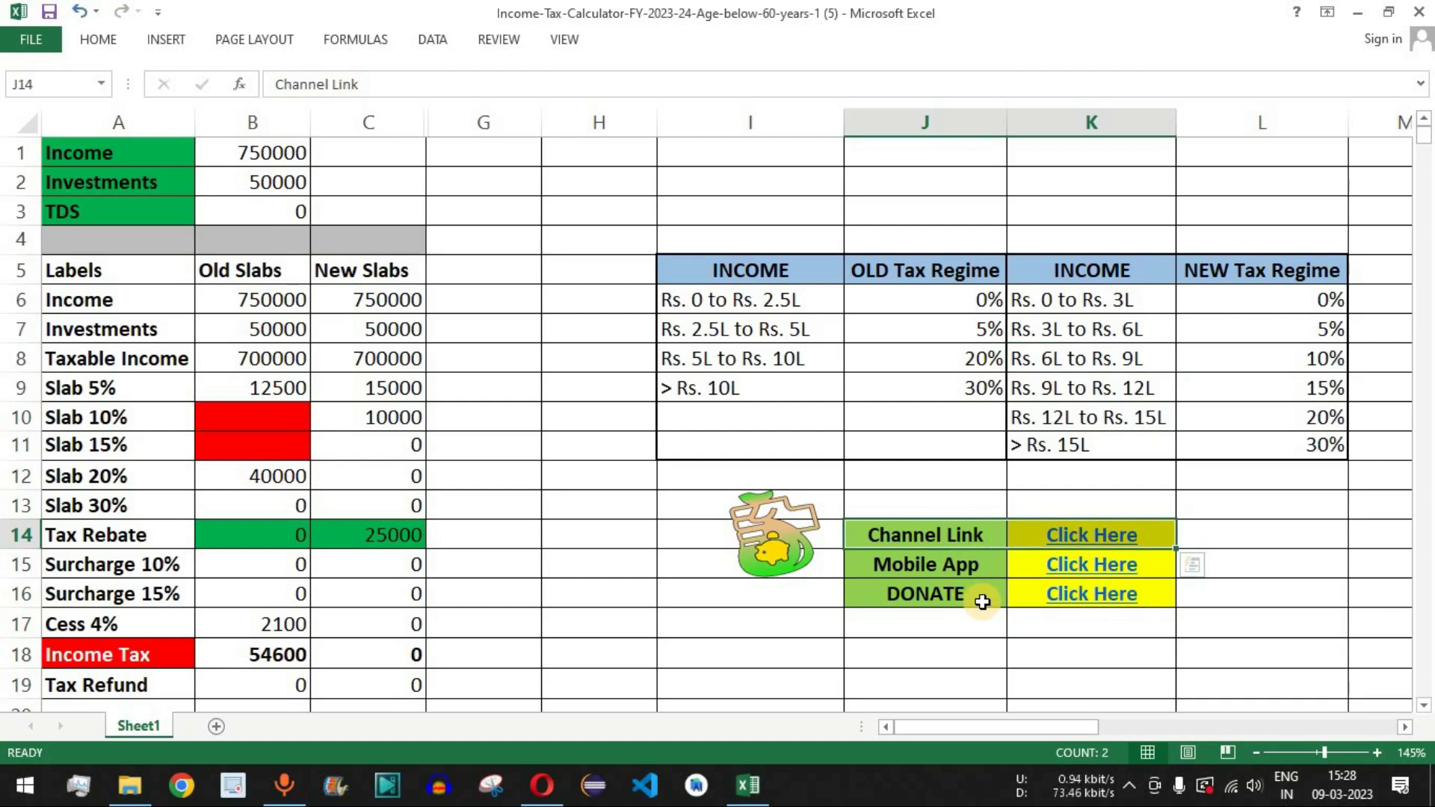
pyautogui.click(975, 564)
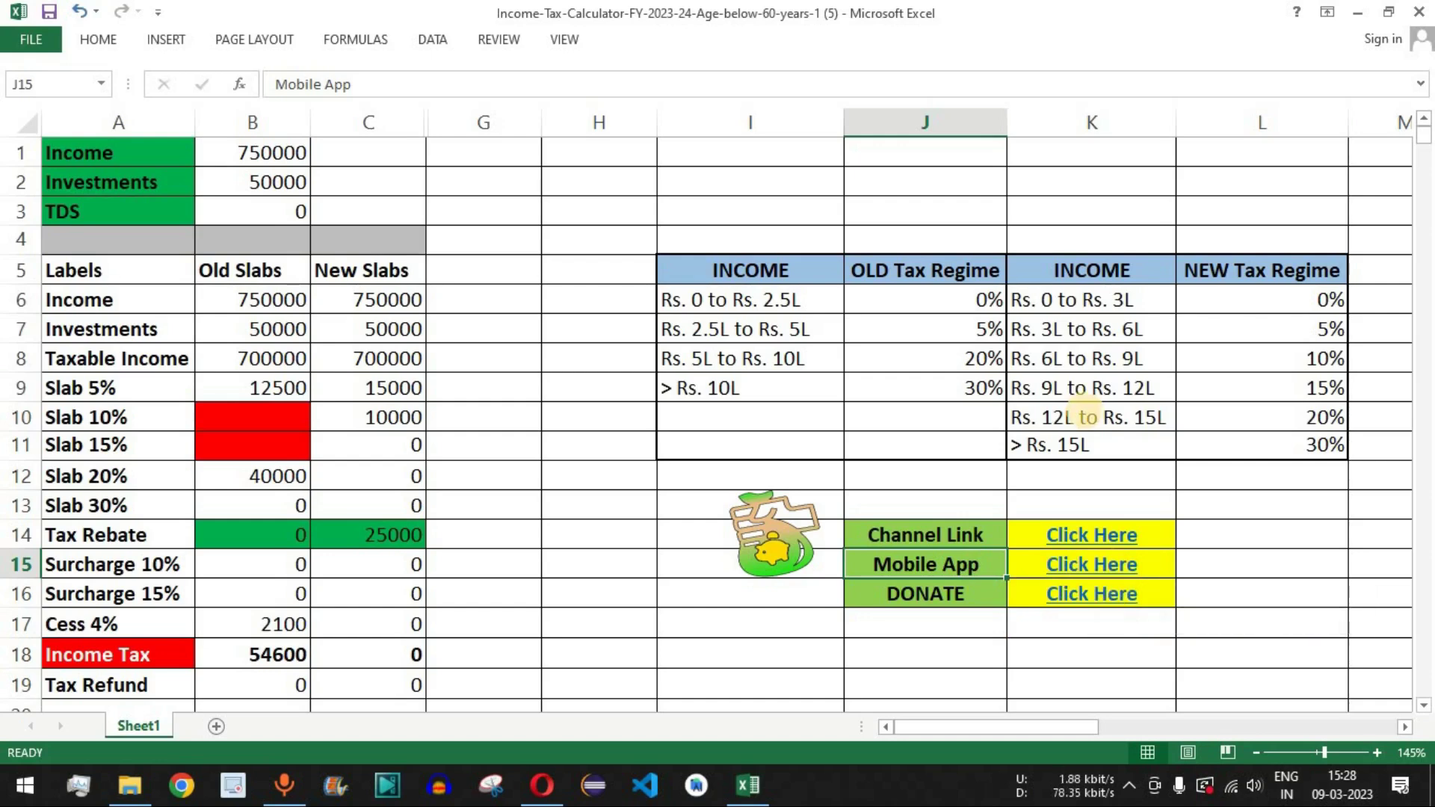
pyautogui.moveTo(99, 147); pyautogui.dragTo(1229, 684)
pyautogui.moveTo(941, 594); pyautogui.dragTo(1141, 599)
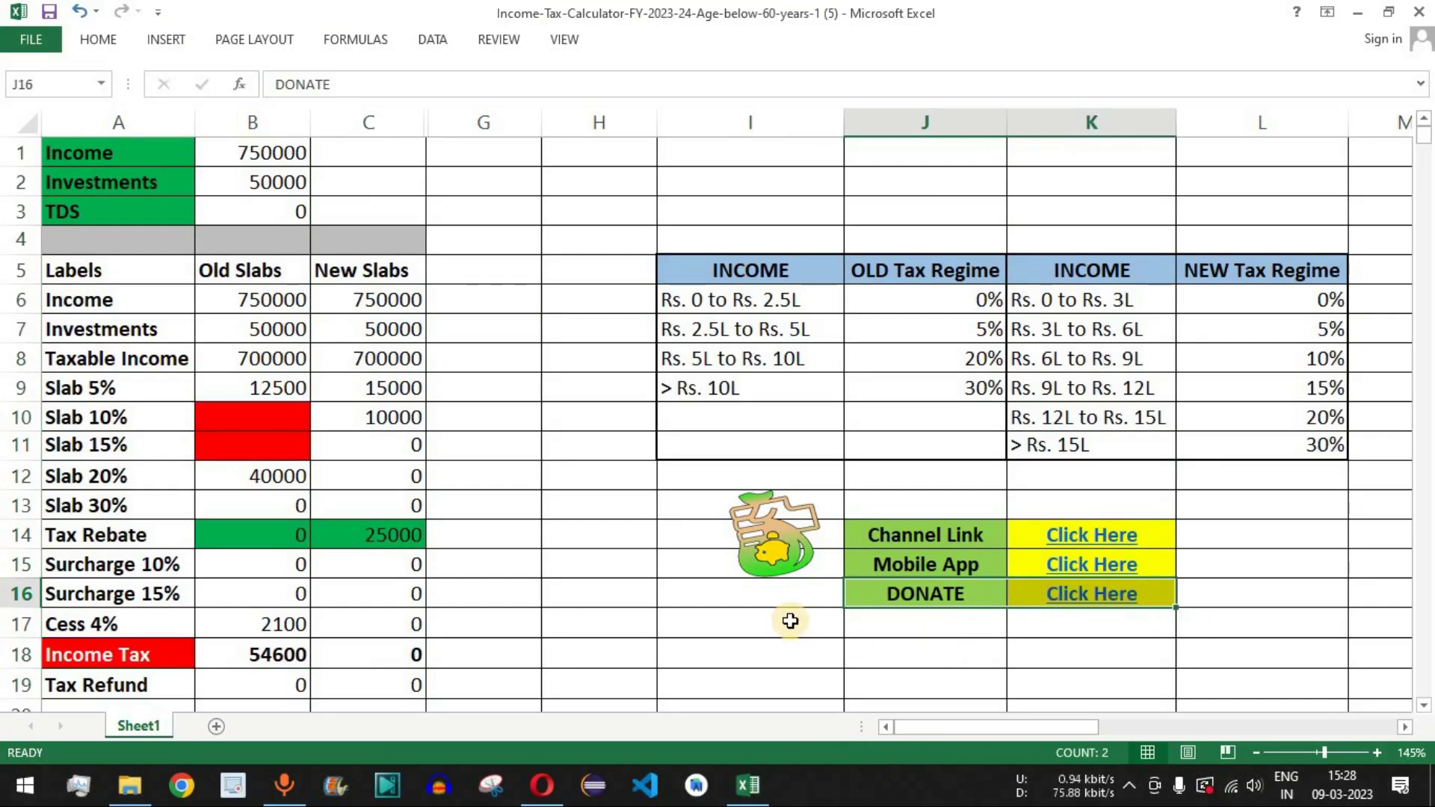